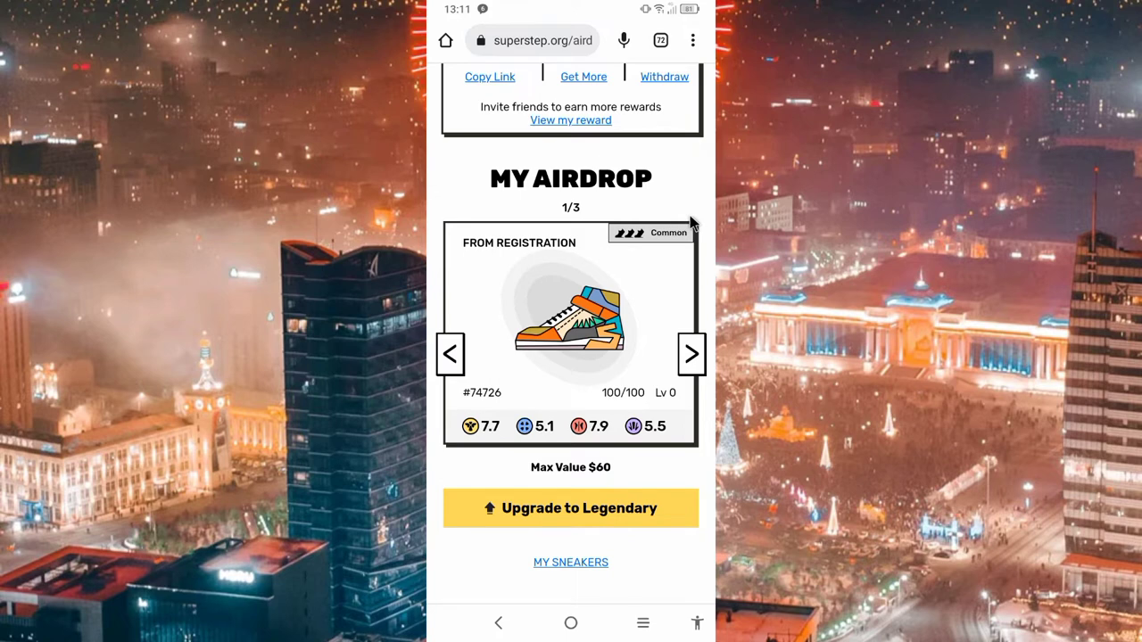
Step: Review the SuperStep airdrop account summary and sneaker card, briefly opening the Get More page for SGMT and returning
{"action": "scroll", "coordinate": [633, 113], "scroll_direction": "down", "scroll_amount": 2}
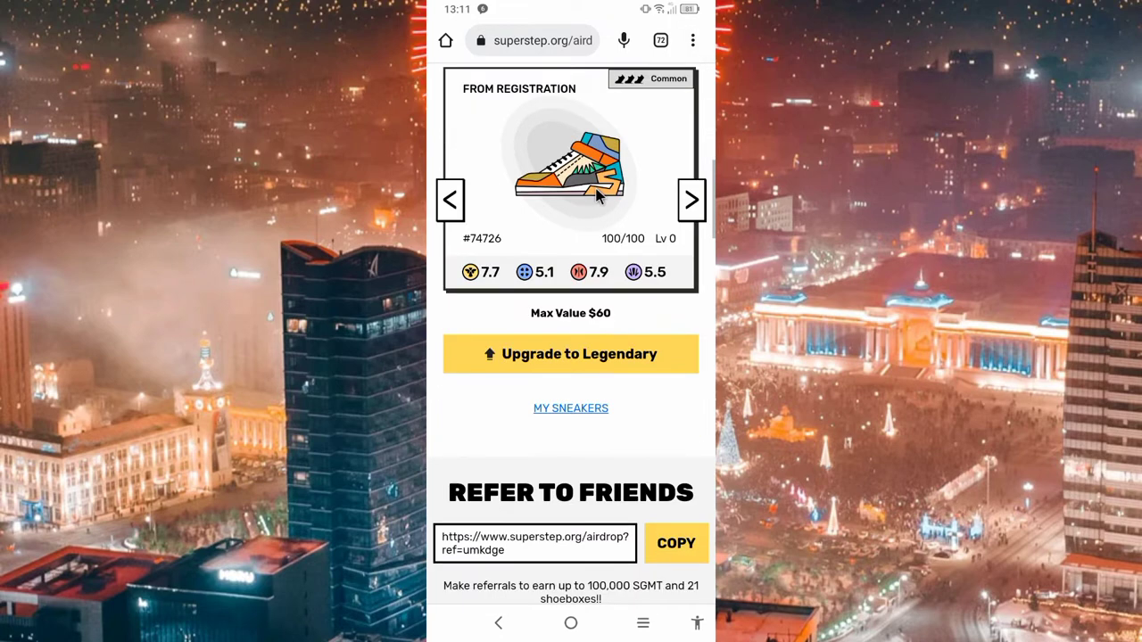
{"action": "scroll", "coordinate": [599, 192], "scroll_direction": "up", "scroll_amount": 5}
{"action": "scroll", "coordinate": [583, 232], "scroll_direction": "down", "scroll_amount": 1}
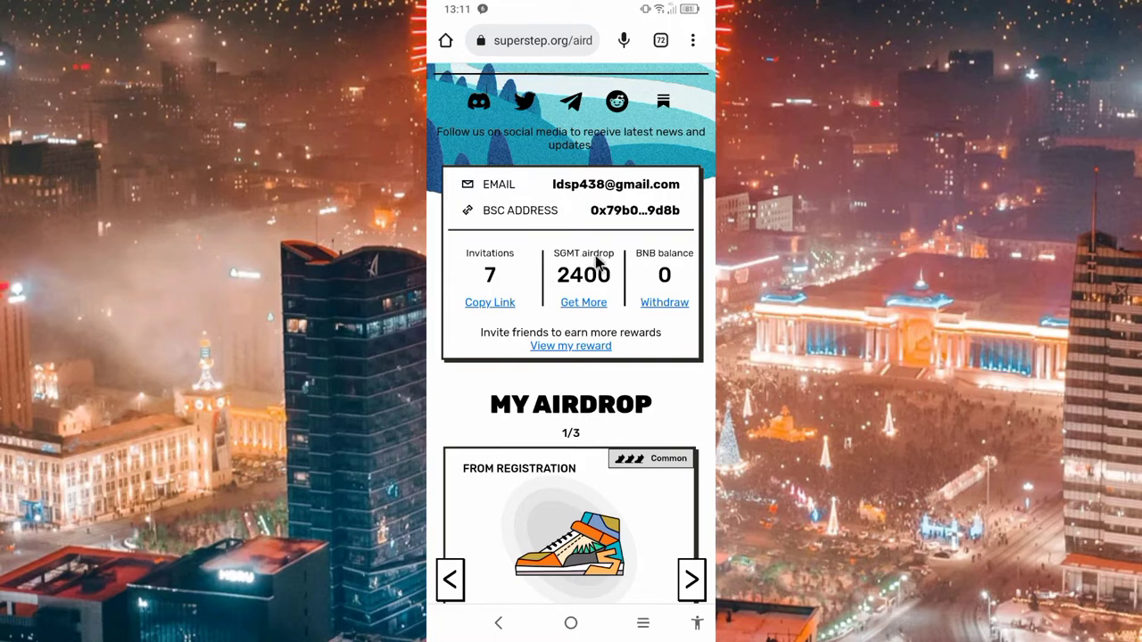
{"action": "left_click", "coordinate": [592, 305]}
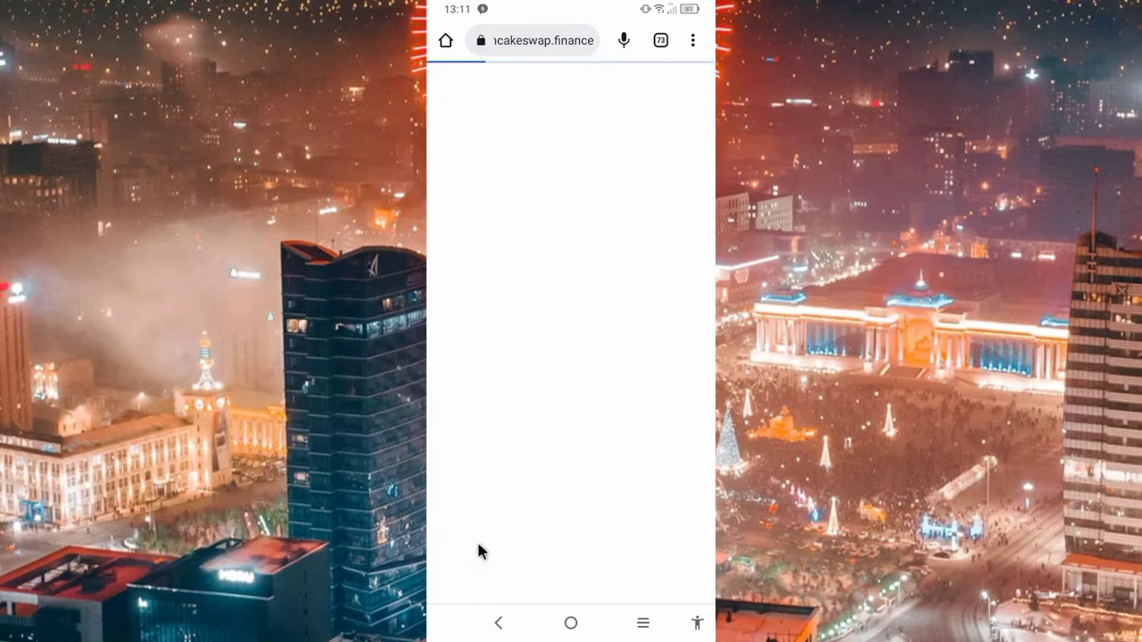
{"action": "left_click", "coordinate": [499, 623]}
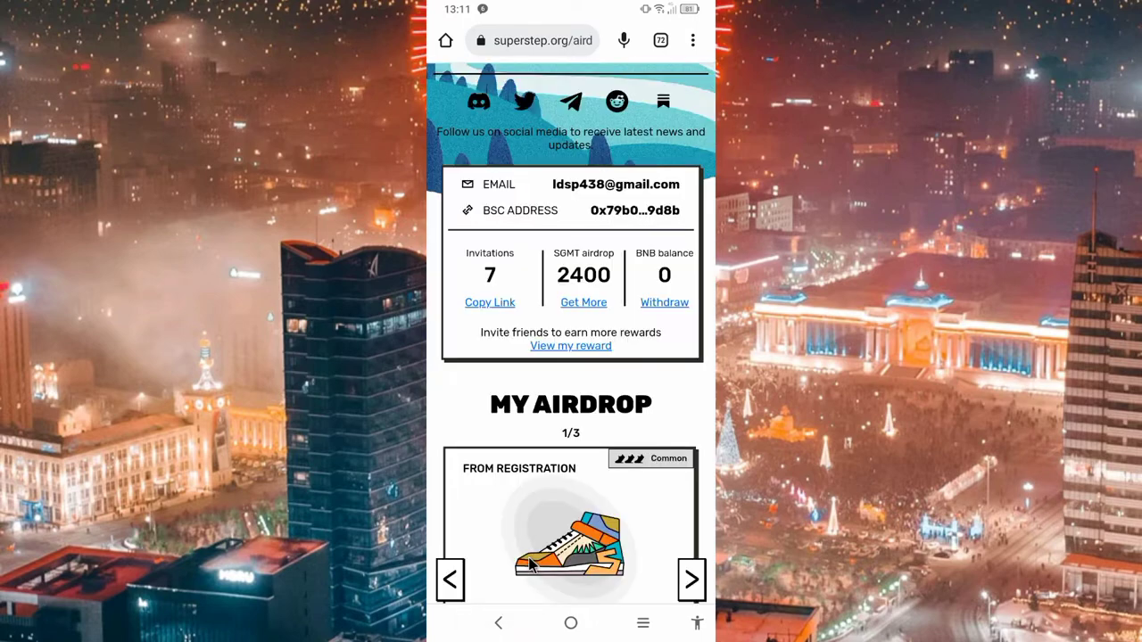
{"action": "scroll", "coordinate": [547, 361], "scroll_direction": "down", "scroll_amount": 4}
{"action": "scroll", "coordinate": [545, 357], "scroll_direction": "down", "scroll_amount": 8}
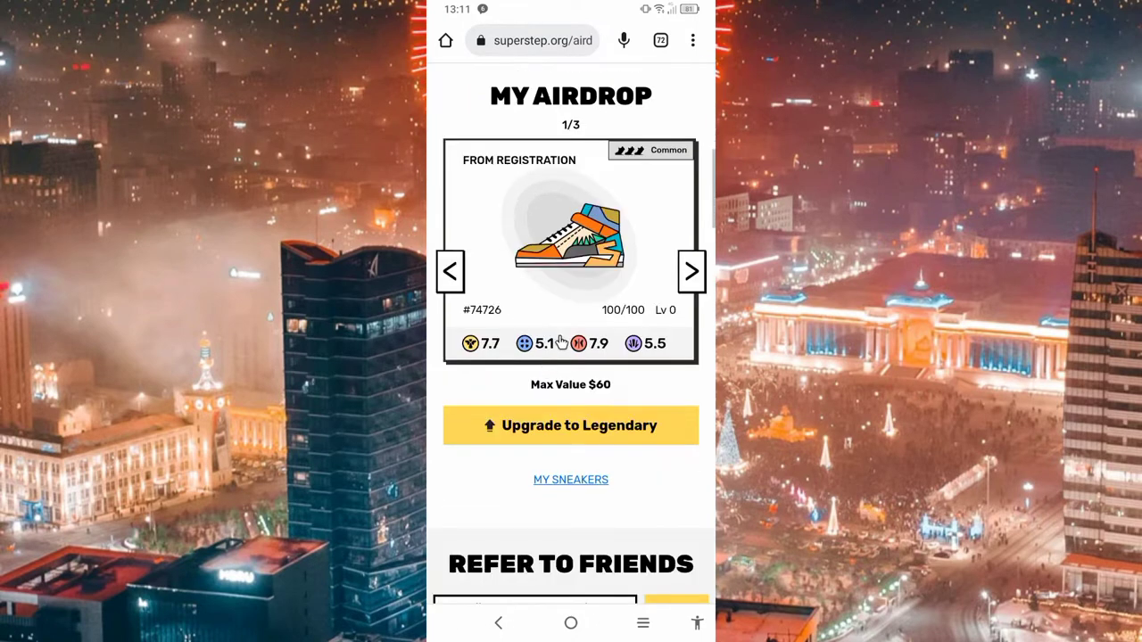
{"action": "scroll", "coordinate": [559, 334], "scroll_direction": "up", "scroll_amount": 10}
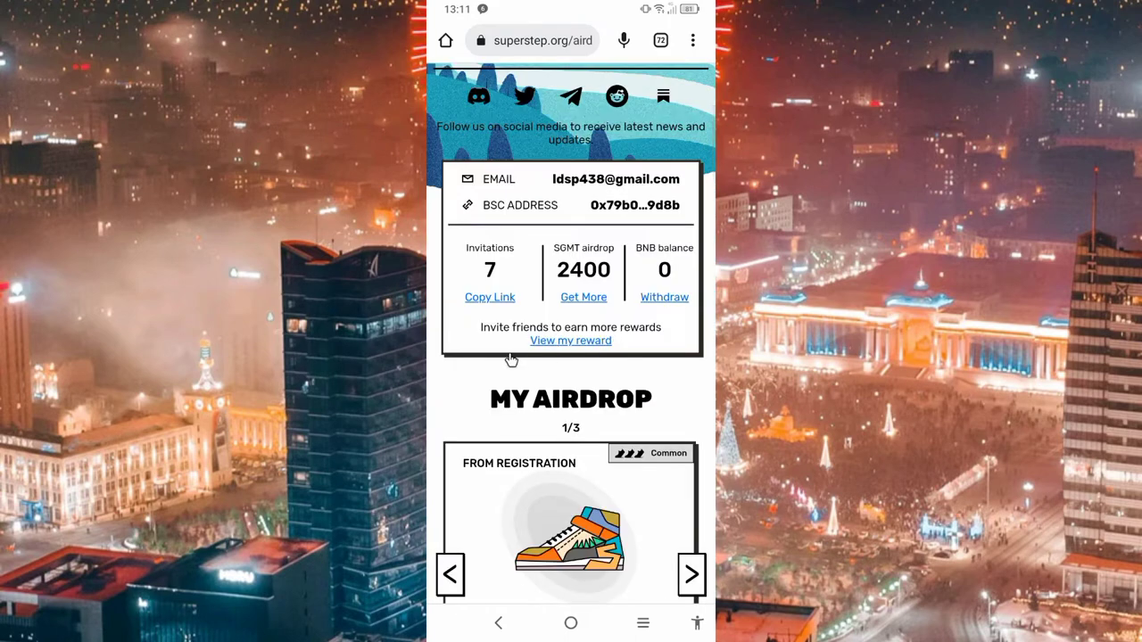
Step: Open the reward dashboard, check the withdrawal details of the SGMT airdrop balance, and review the remaining balances
{"action": "left_click", "coordinate": [586, 347]}
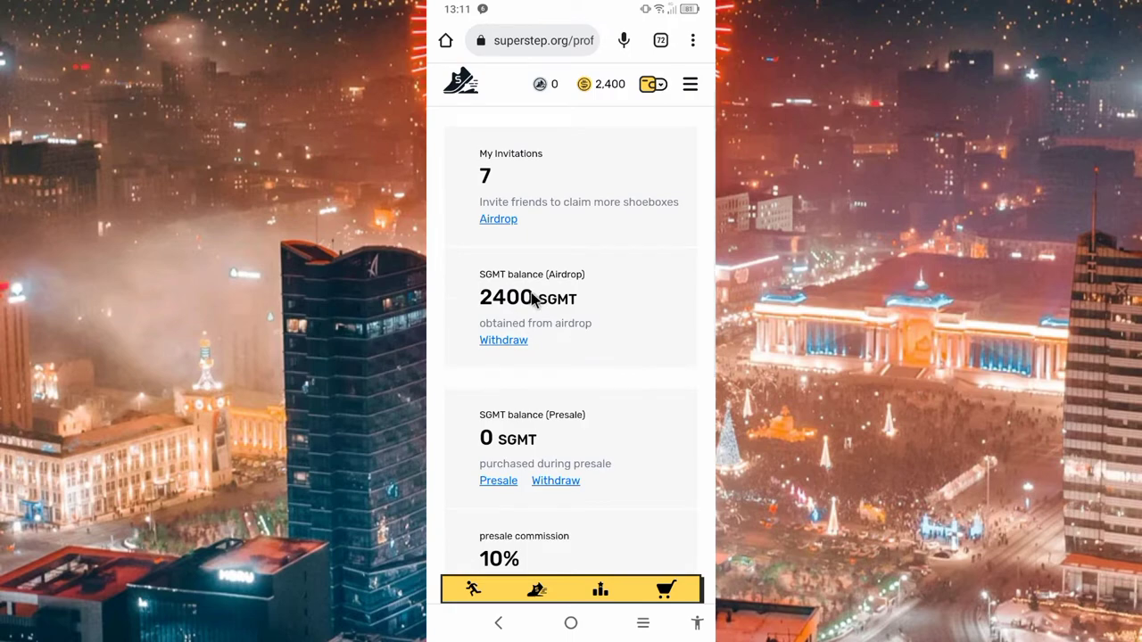
{"action": "left_click", "coordinate": [505, 343]}
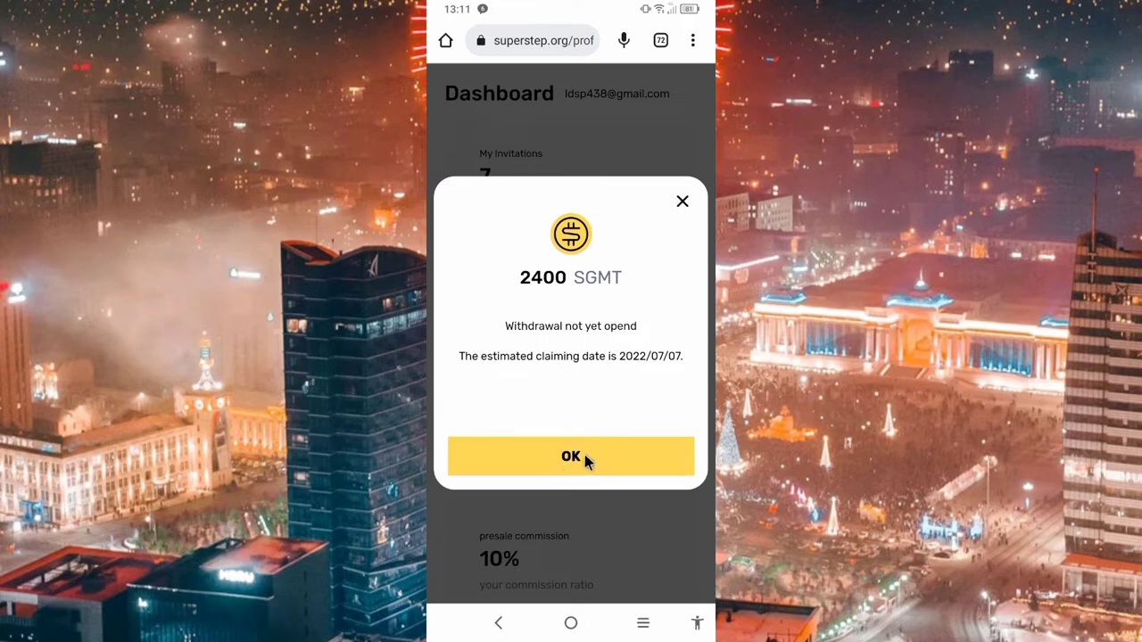
{"action": "left_click", "coordinate": [682, 204]}
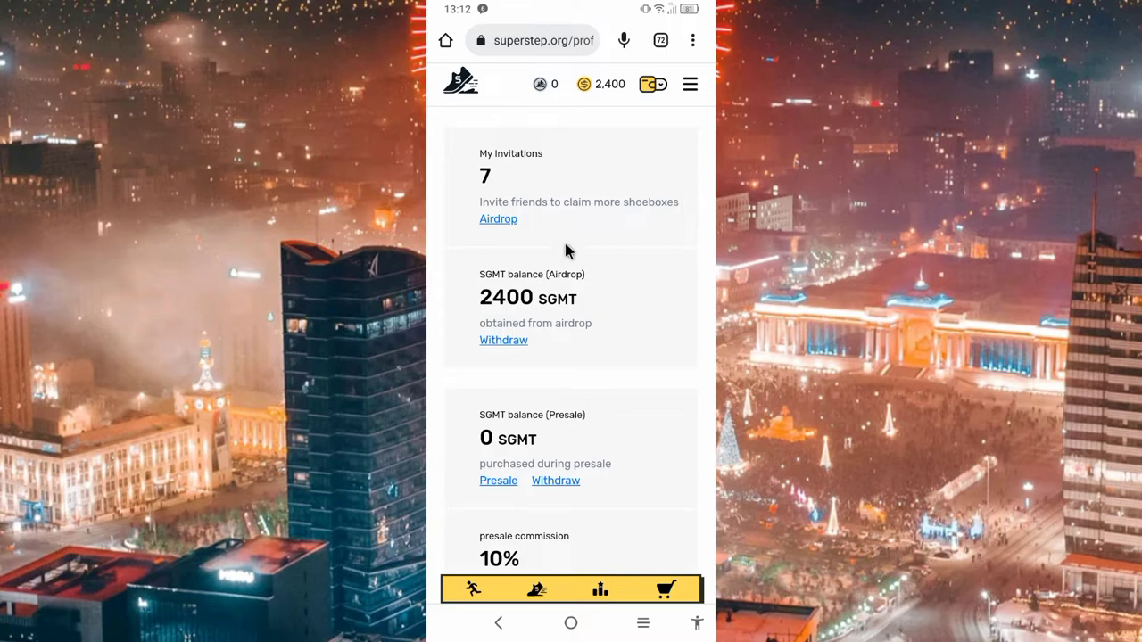
{"action": "scroll", "coordinate": [566, 267], "scroll_direction": "down", "scroll_amount": 4}
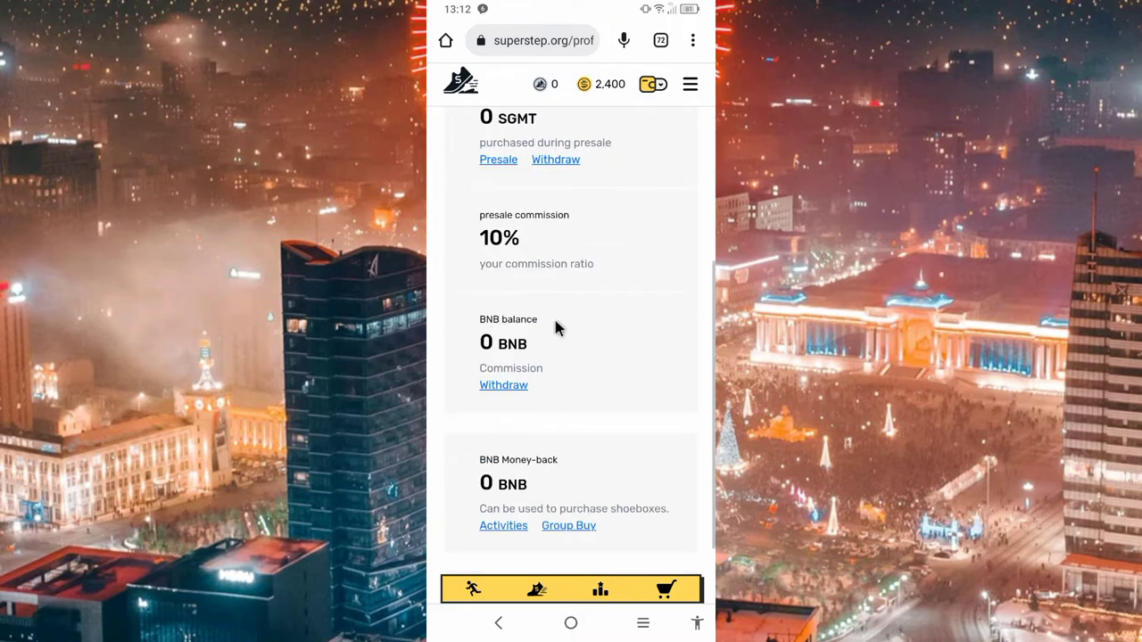
Step: View the full list of owned sneakers and open the details of the Runner sneaker
{"action": "left_click", "coordinate": [537, 591]}
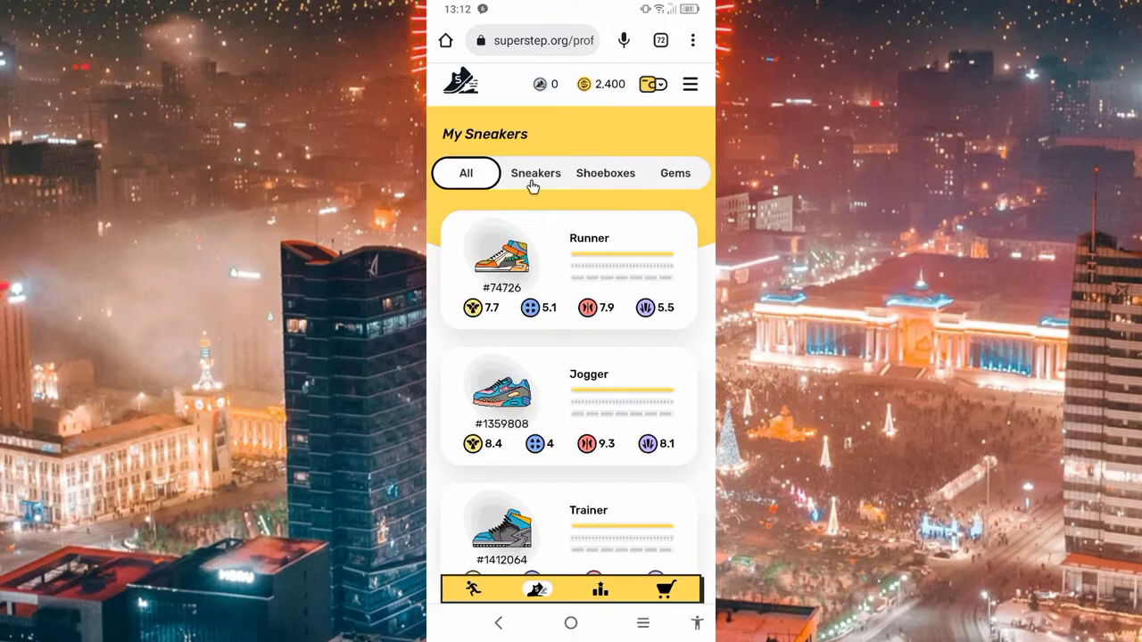
{"action": "scroll", "coordinate": [568, 321], "scroll_direction": "down", "scroll_amount": 1}
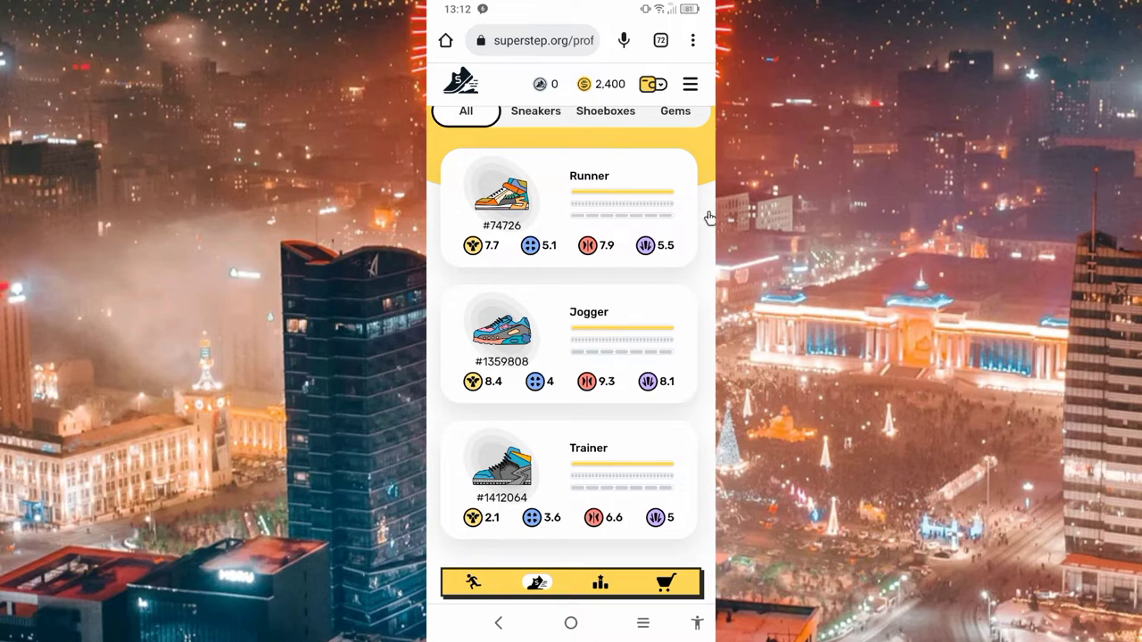
{"action": "left_click", "coordinate": [586, 216]}
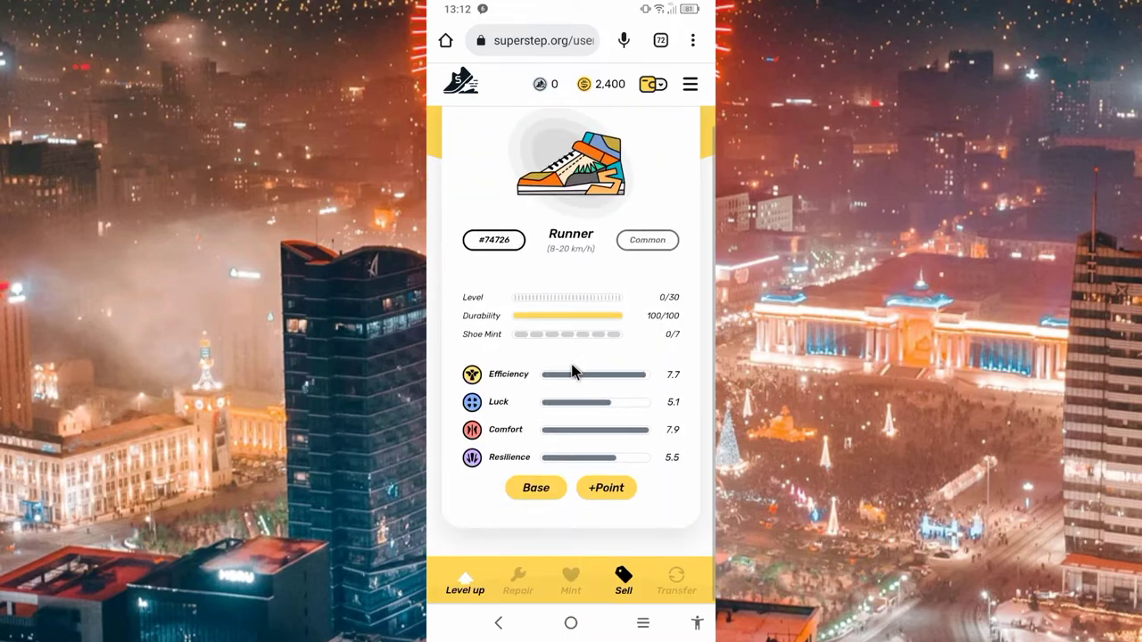
Step: Check the floor price in the Runner's selling price dialog and leave it without listing the sneaker
{"action": "left_click", "coordinate": [623, 580]}
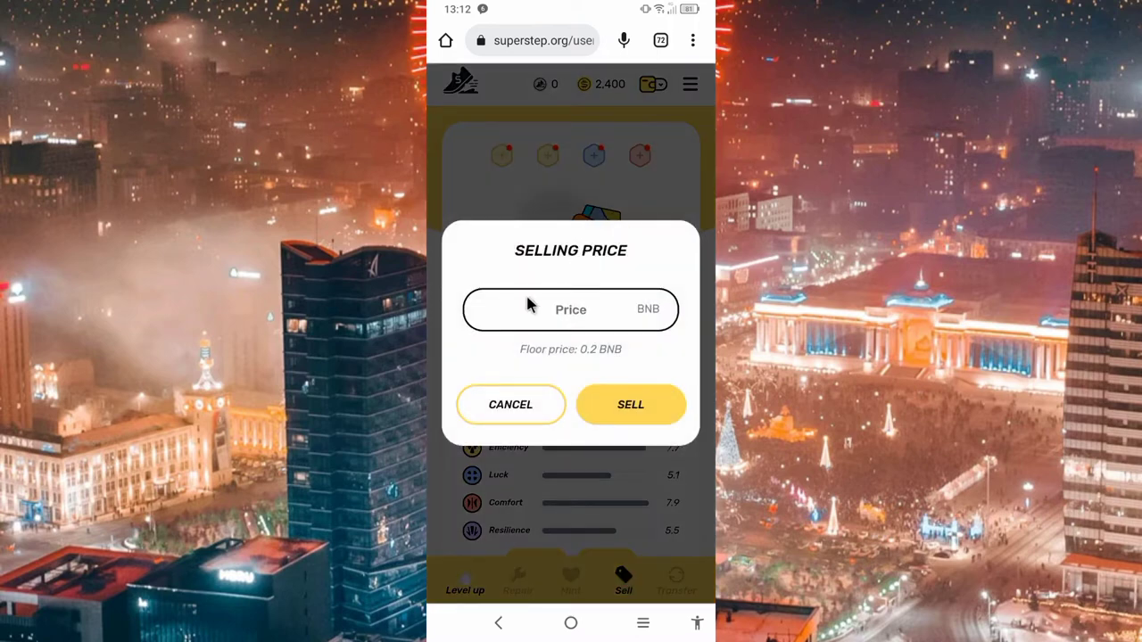
{"action": "left_click_drag", "start_coordinate": [498, 339], "coordinate": [622, 355]}
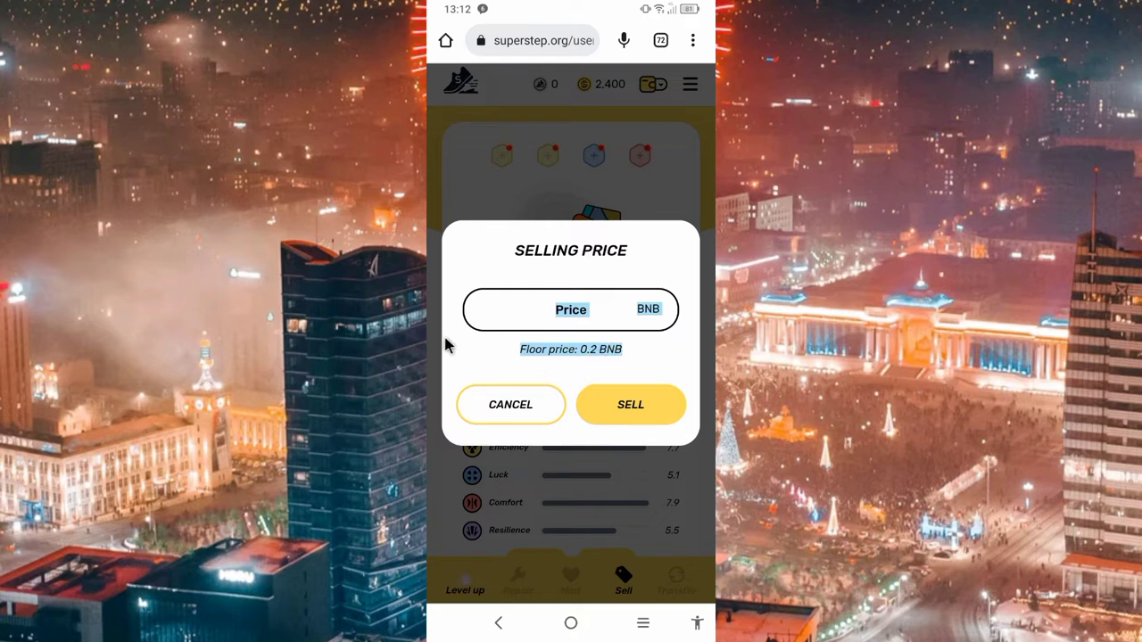
{"action": "left_click", "coordinate": [505, 372]}
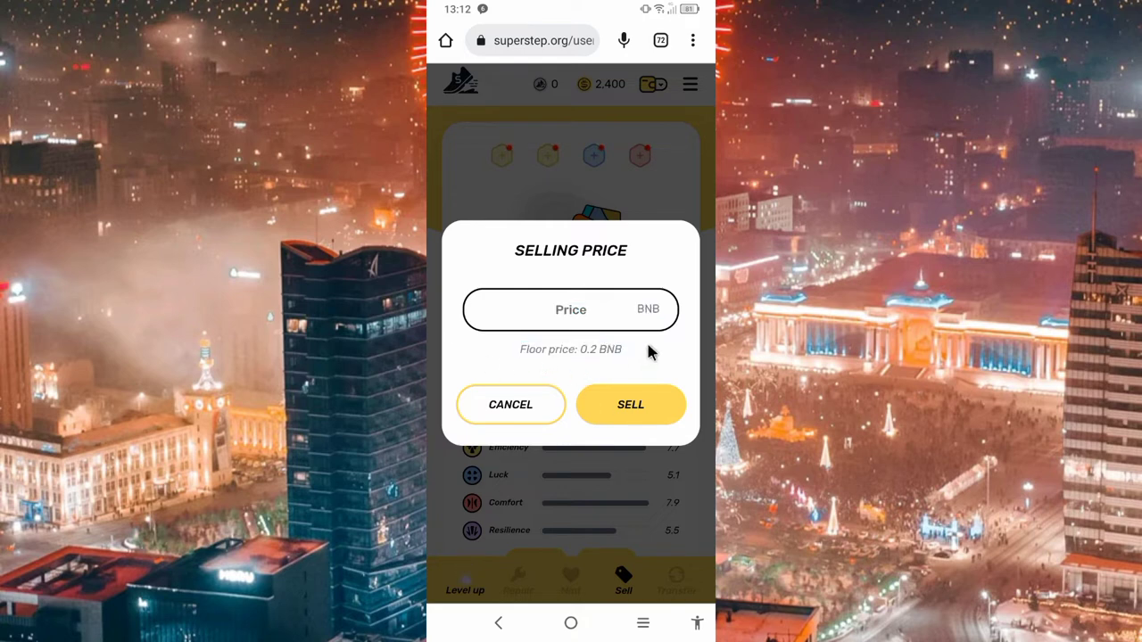
{"action": "left_click_drag", "start_coordinate": [650, 349], "coordinate": [622, 360]}
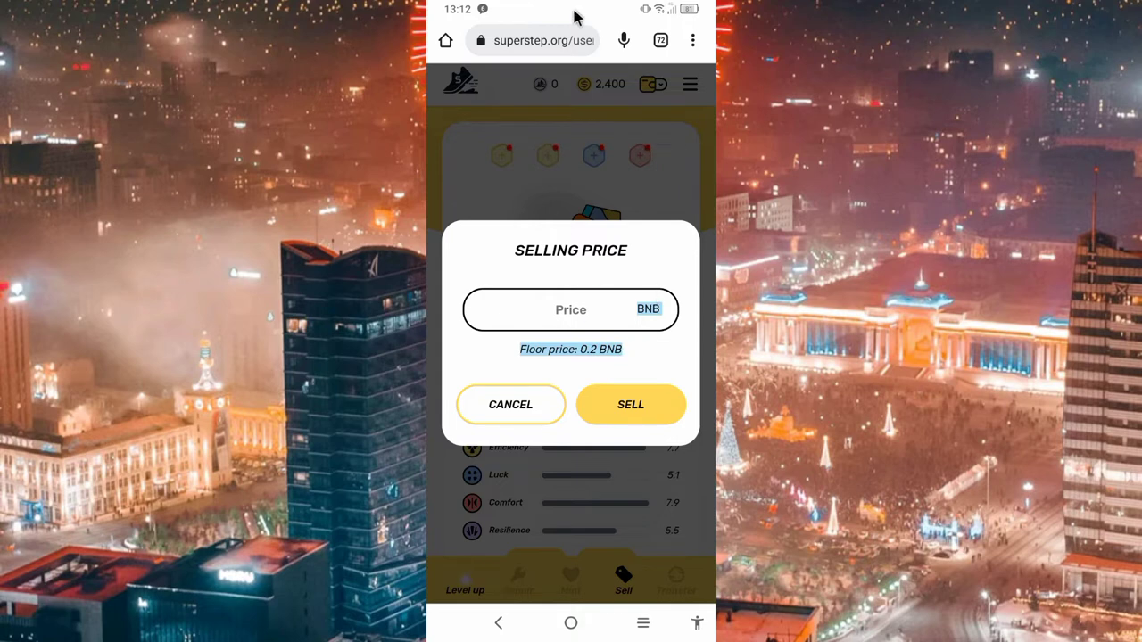
{"action": "left_click", "coordinate": [567, 154]}
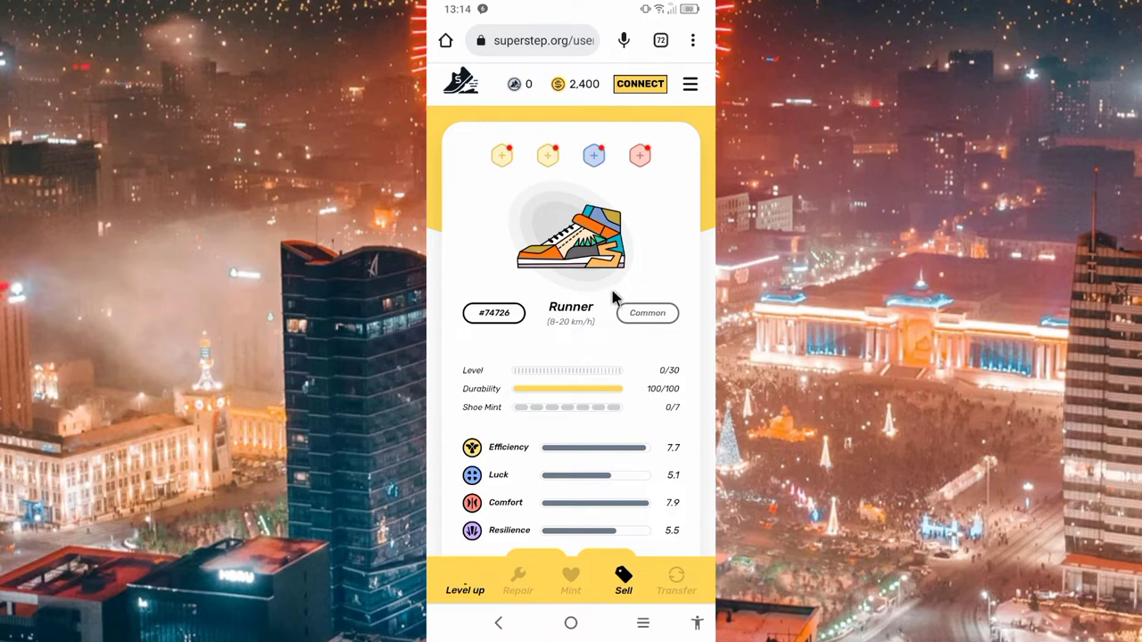
Step: Switch to YouTube and view the video list of the Cryptods channel
{"action": "left_click", "coordinate": [644, 622]}
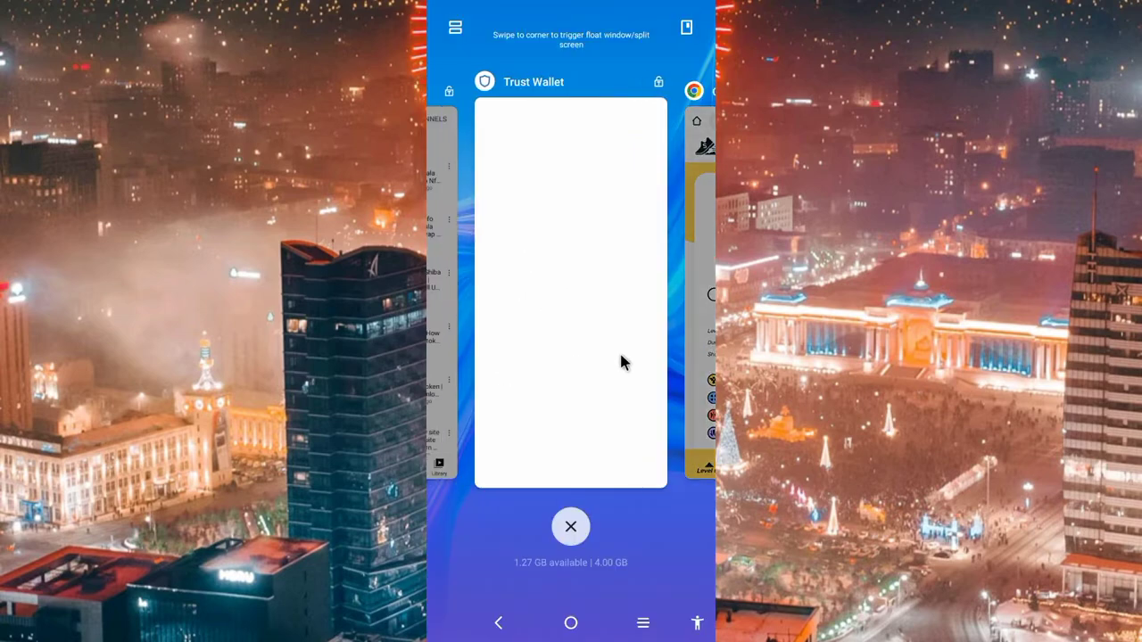
{"action": "scroll", "coordinate": [622, 359], "scroll_direction": "up", "scroll_amount": 2}
{"action": "left_click", "coordinate": [622, 357]}
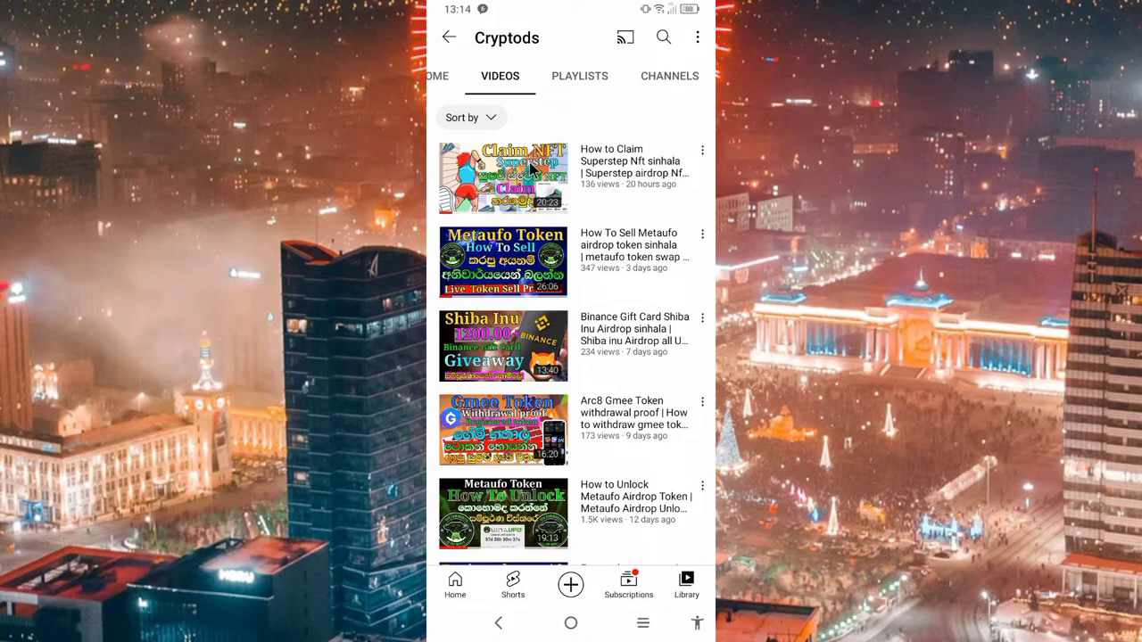
Step: Switch to Trust Wallet and show the wallet's NFT collections
{"action": "left_click", "coordinate": [643, 623]}
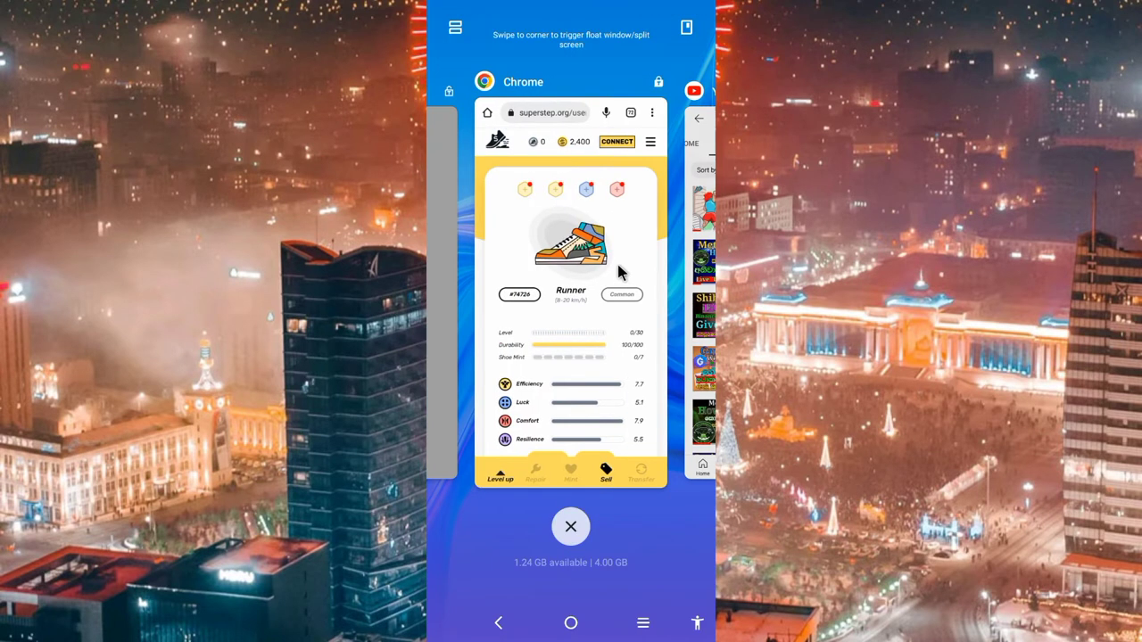
{"action": "scroll", "coordinate": [523, 288], "scroll_direction": "up", "scroll_amount": 2}
{"action": "left_click", "coordinate": [522, 288]}
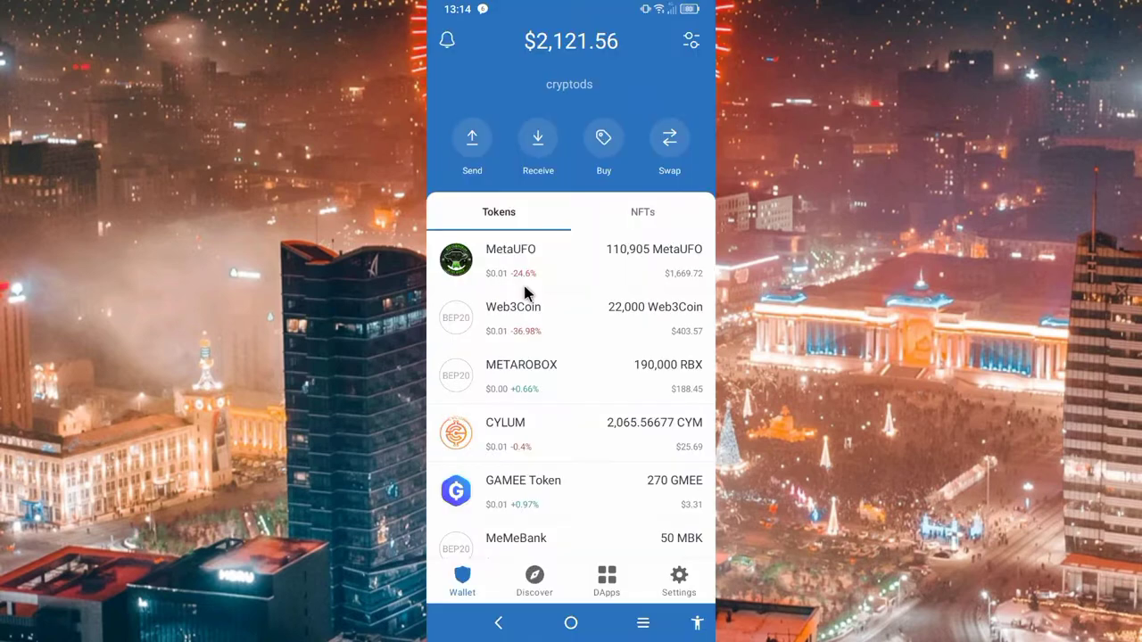
{"action": "left_click", "coordinate": [660, 223]}
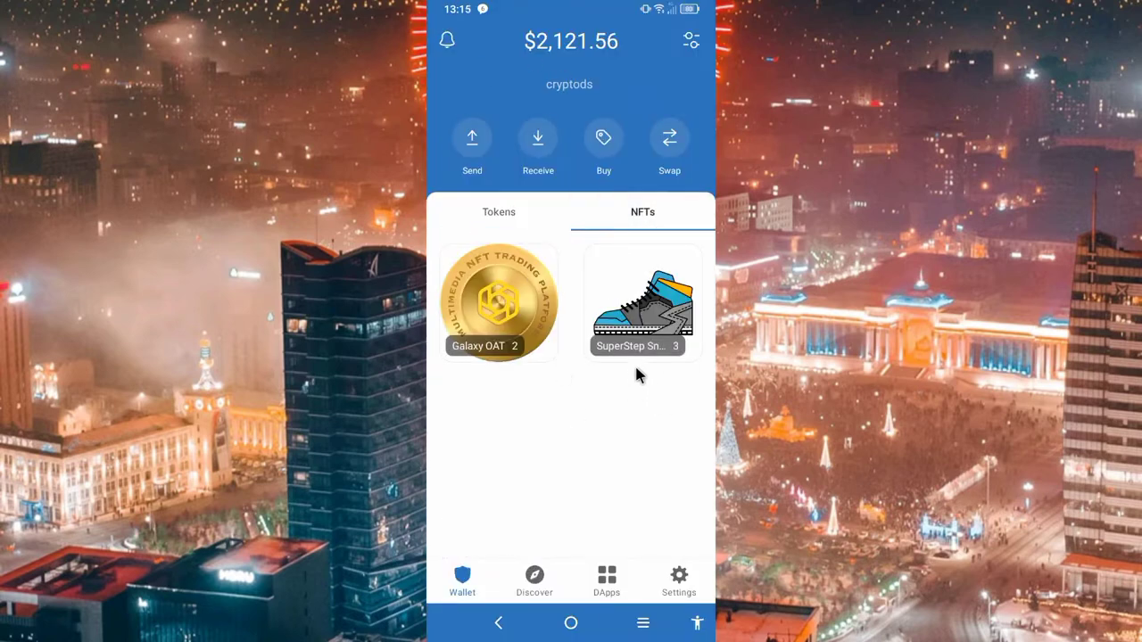
Step: Inspect the NFTs in the Galaxy OAT and SuperStep Sneaker collections, returning to the collection overview
{"action": "left_click", "coordinate": [502, 295]}
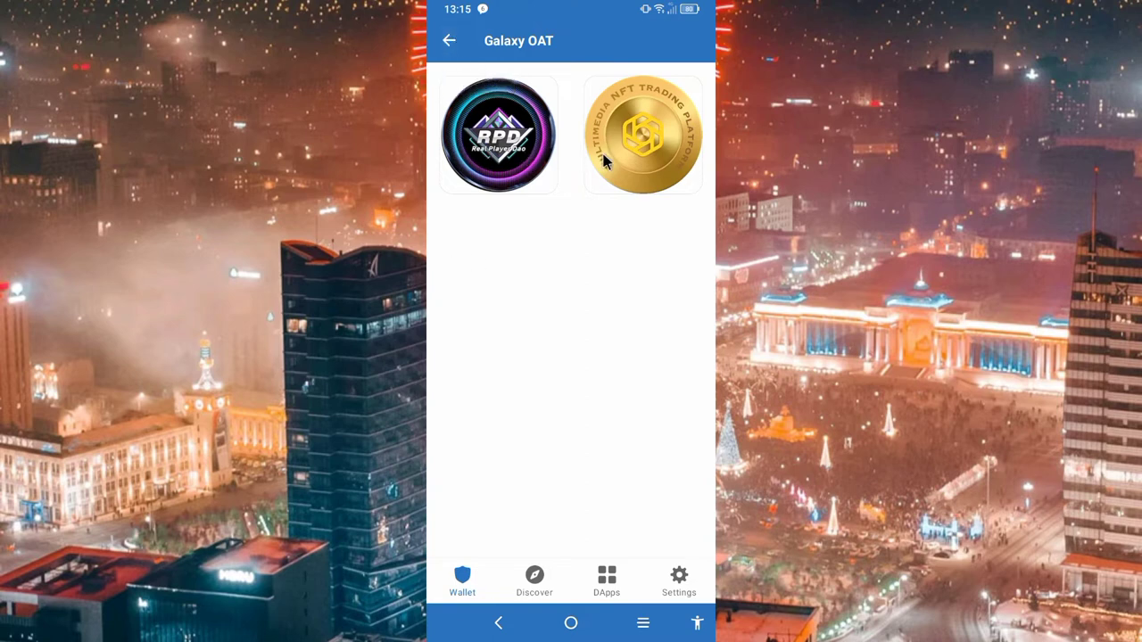
{"action": "left_click", "coordinate": [448, 41]}
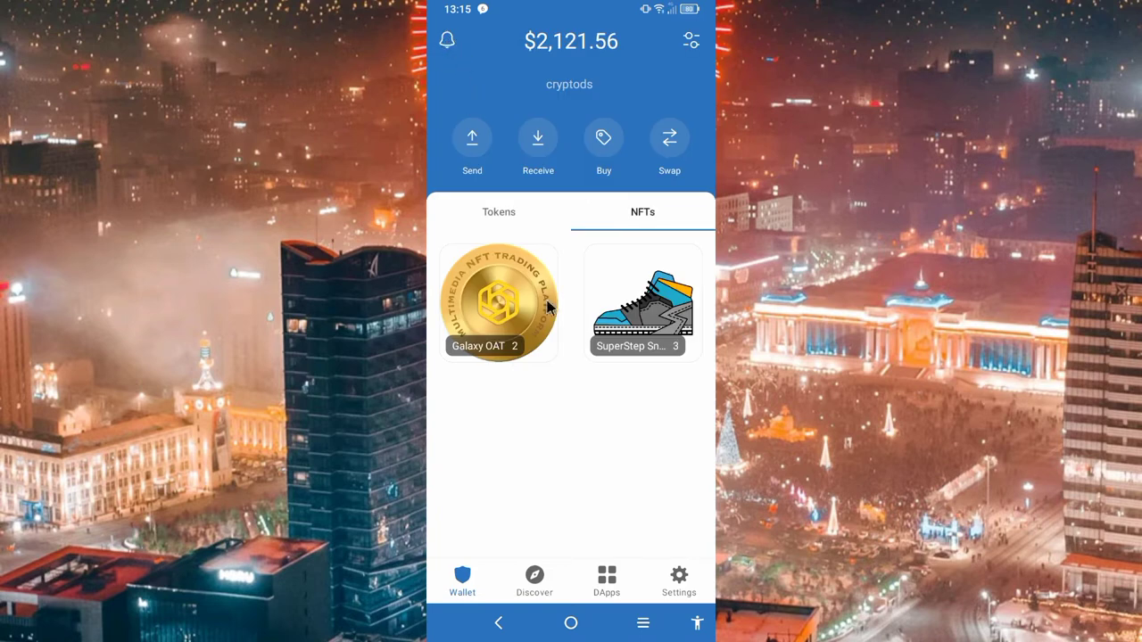
{"action": "left_click", "coordinate": [644, 308]}
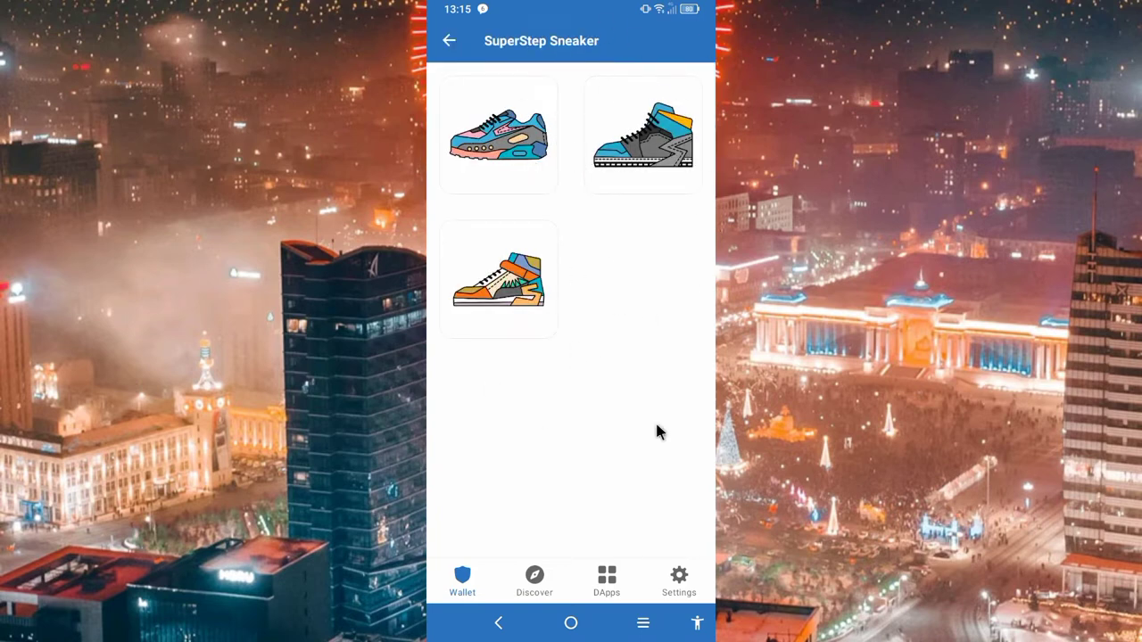
{"action": "left_click", "coordinate": [449, 42]}
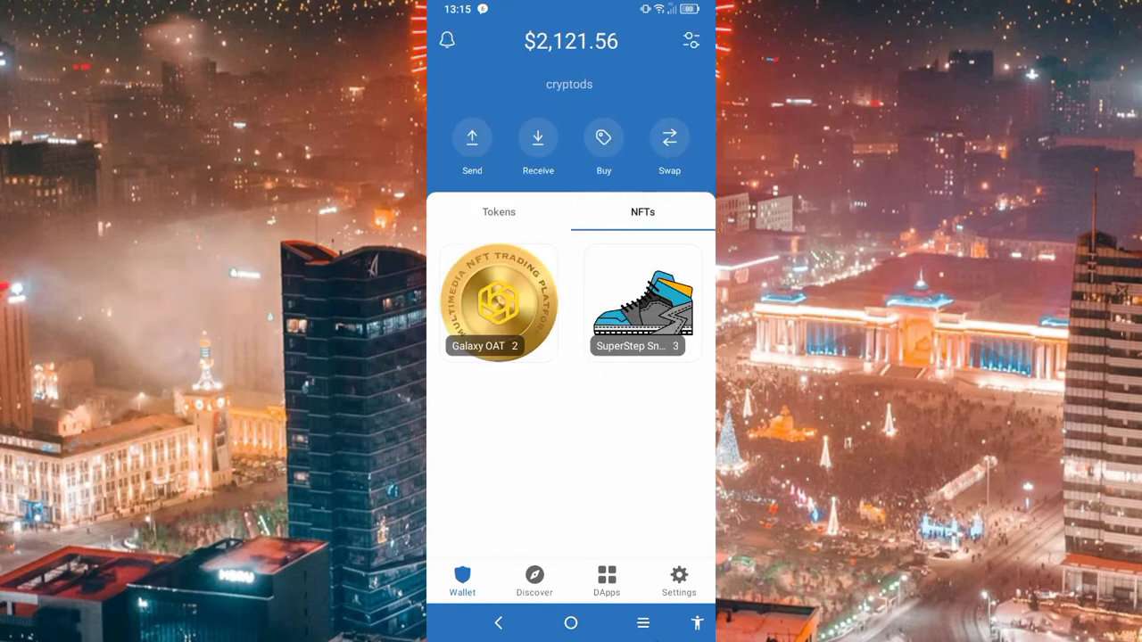
Step: Switch to Telegram, locate the SuperStep NFT claim post in the CryptoDS Official channel, and copy its tofunft.com market link
{"action": "left_click", "coordinate": [704, 198]}
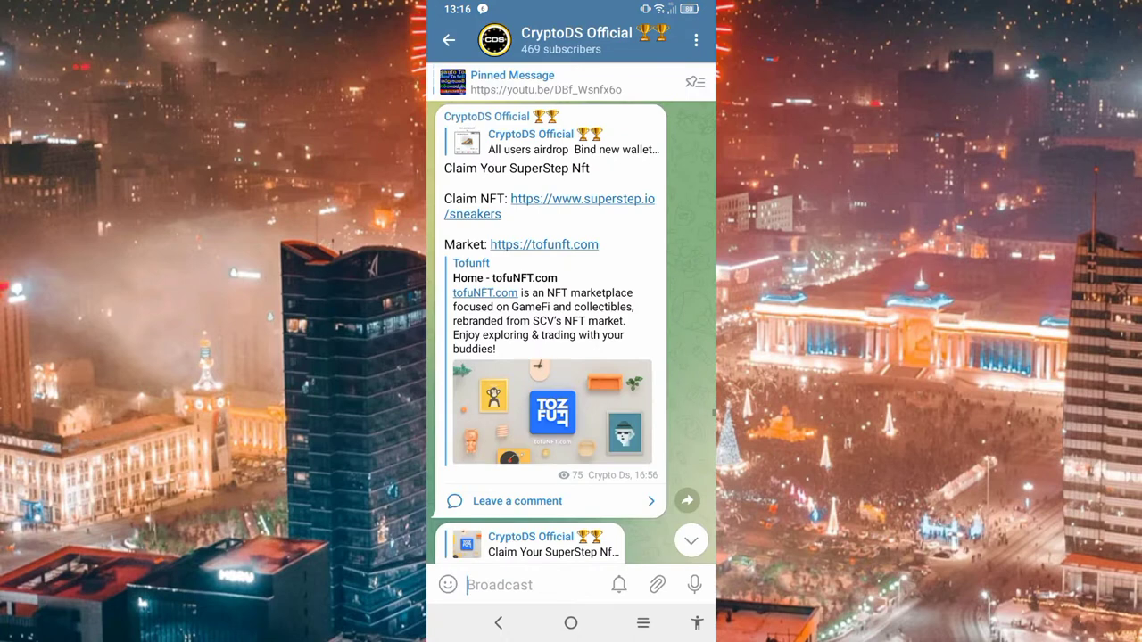
{"action": "scroll", "coordinate": [571, 331], "scroll_direction": "up", "scroll_amount": 1}
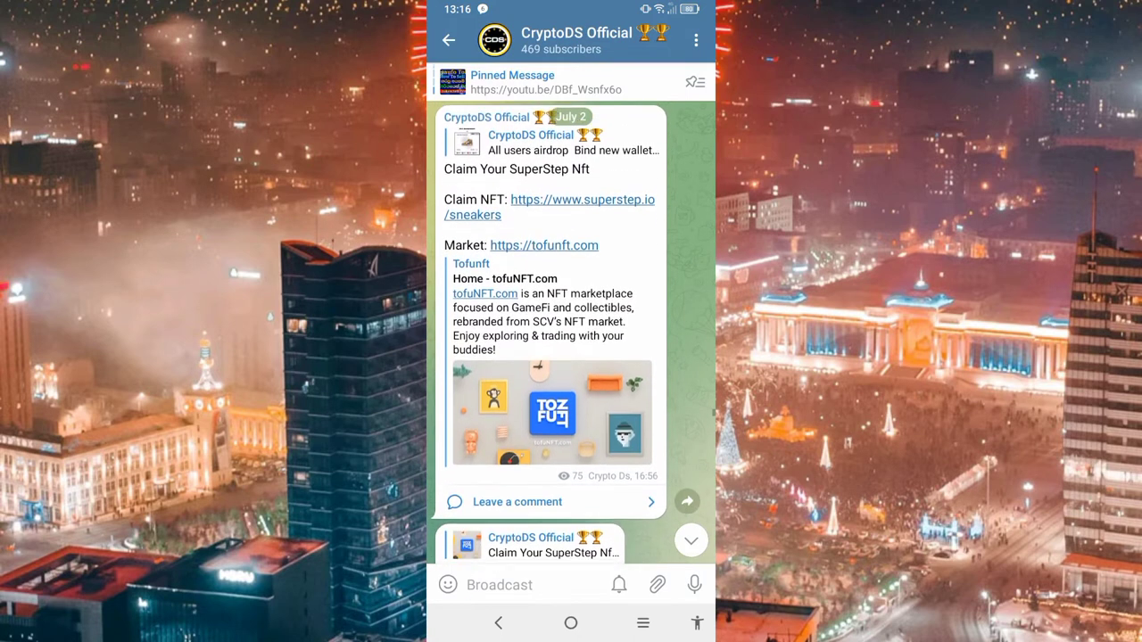
{"action": "scroll", "coordinate": [571, 348], "scroll_direction": "down", "scroll_amount": 2}
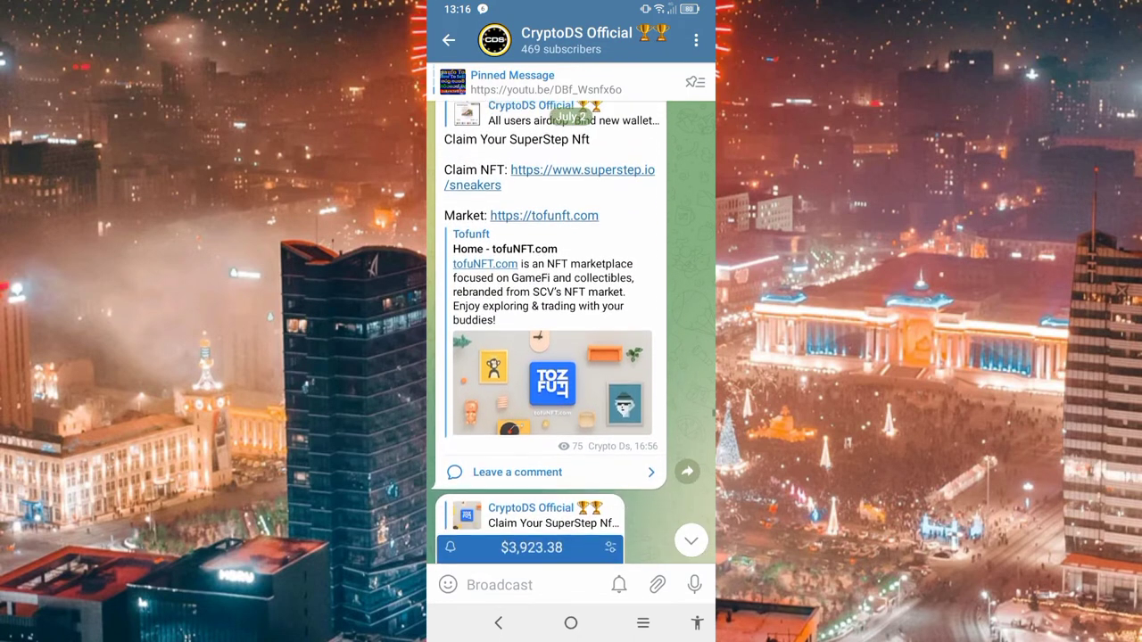
{"action": "scroll", "coordinate": [571, 348], "scroll_direction": "up", "scroll_amount": 2}
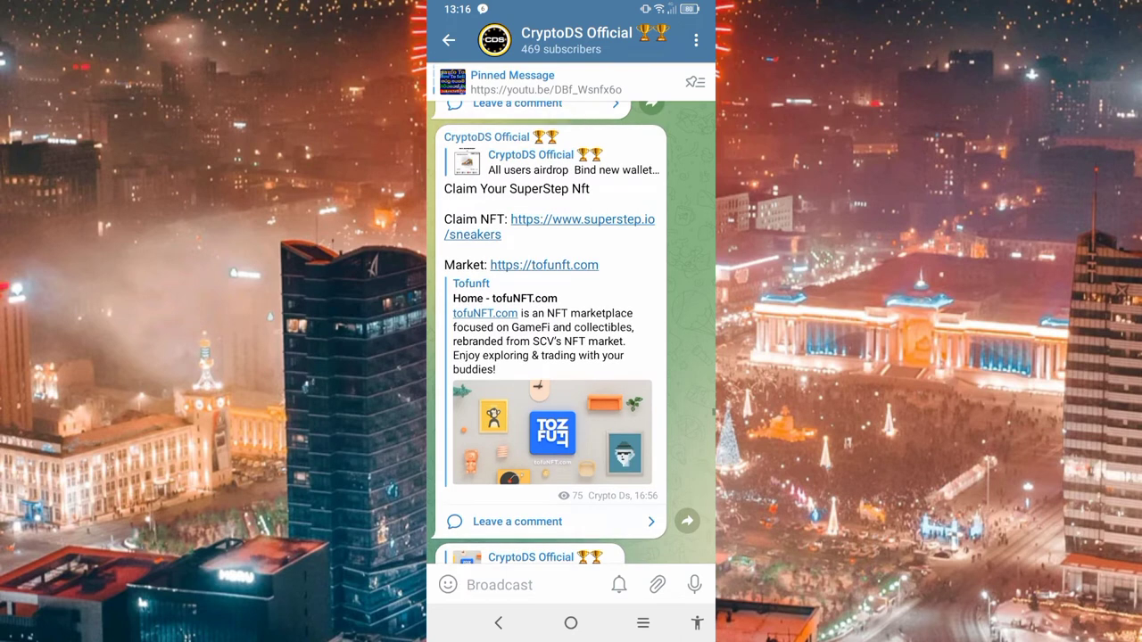
{"action": "scroll", "coordinate": [571, 330], "scroll_direction": "up", "scroll_amount": 1}
{"action": "scroll", "coordinate": [571, 330], "scroll_direction": "down", "scroll_amount": 2}
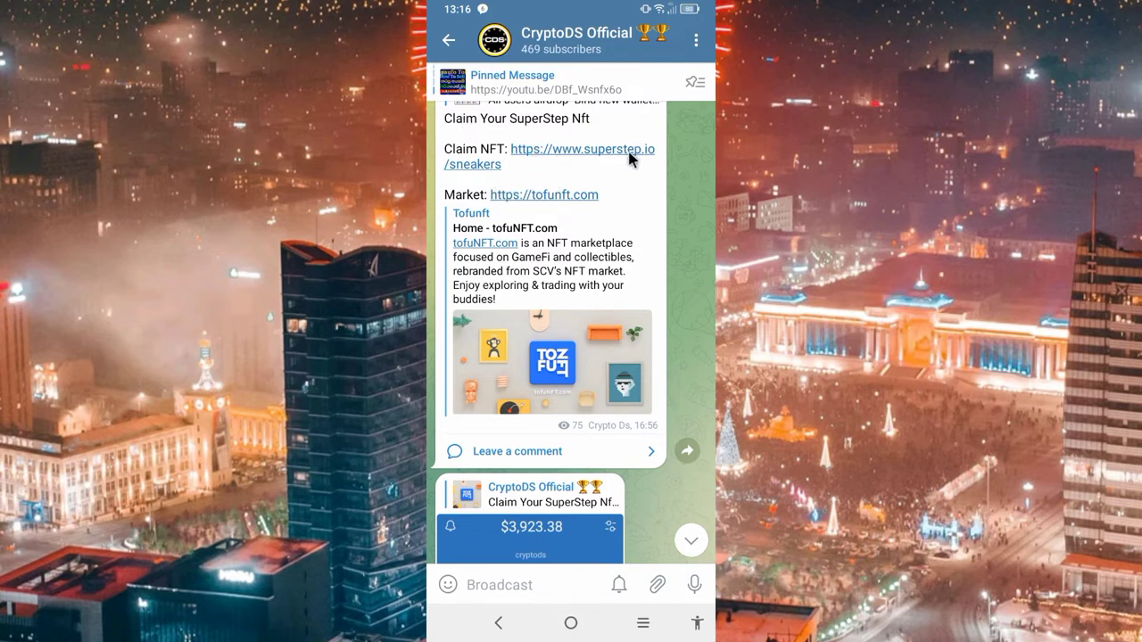
{"action": "left_click", "coordinate": [562, 198]}
{"action": "left_click", "coordinate": [455, 579]}
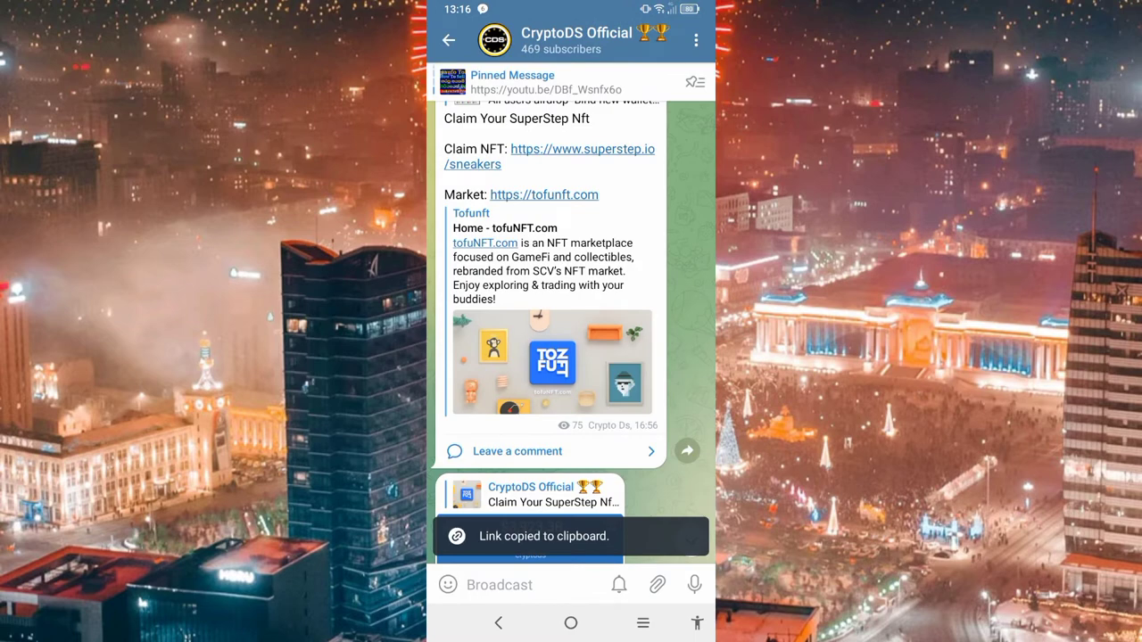
Step: Browse the newer airdrop posts in the CryptoDS Official channel, down to the Super Step SGMT token claim post
{"action": "scroll", "coordinate": [548, 313], "scroll_direction": "down", "scroll_amount": 2}
{"action": "scroll", "coordinate": [571, 330], "scroll_direction": "down", "scroll_amount": 10}
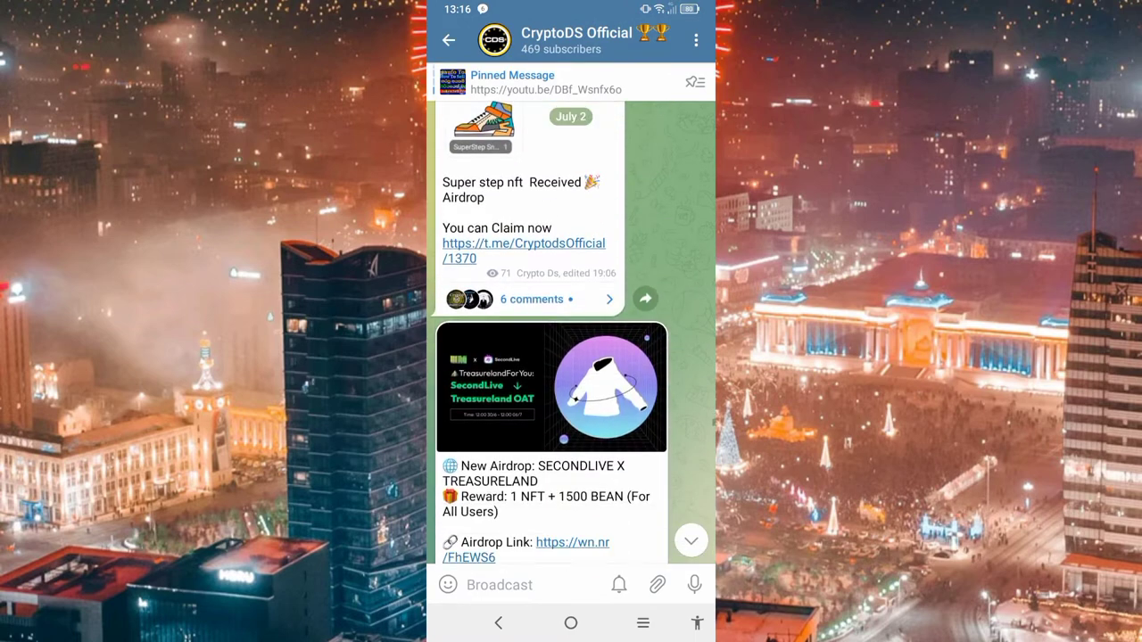
{"action": "scroll", "coordinate": [572, 330], "scroll_direction": "down", "scroll_amount": 10}
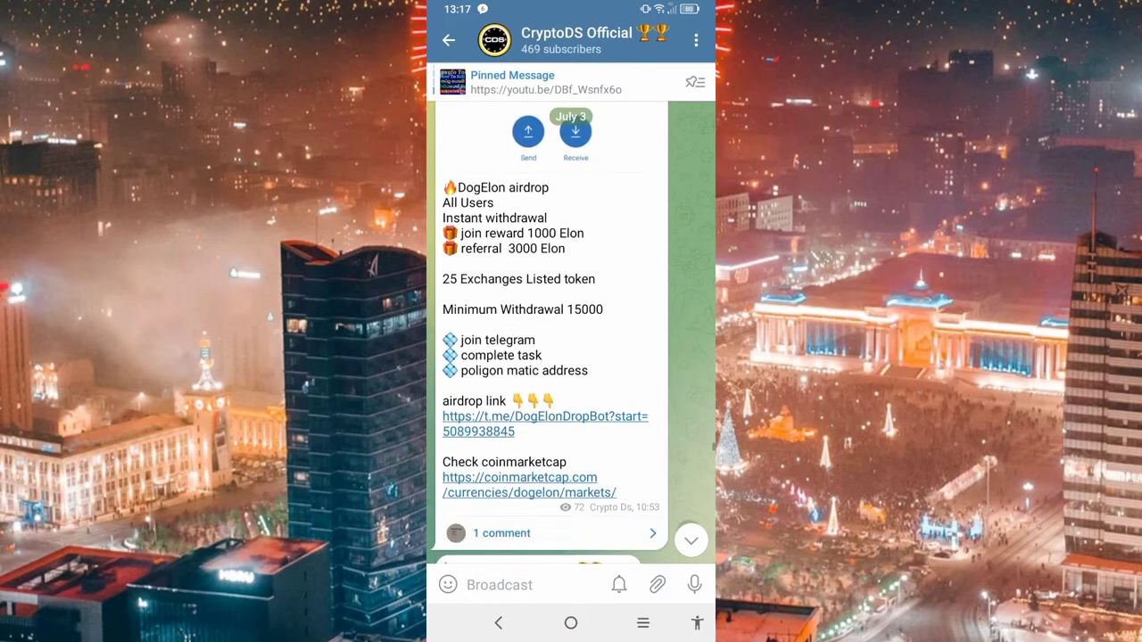
{"action": "scroll", "coordinate": [571, 330], "scroll_direction": "down", "scroll_amount": 10}
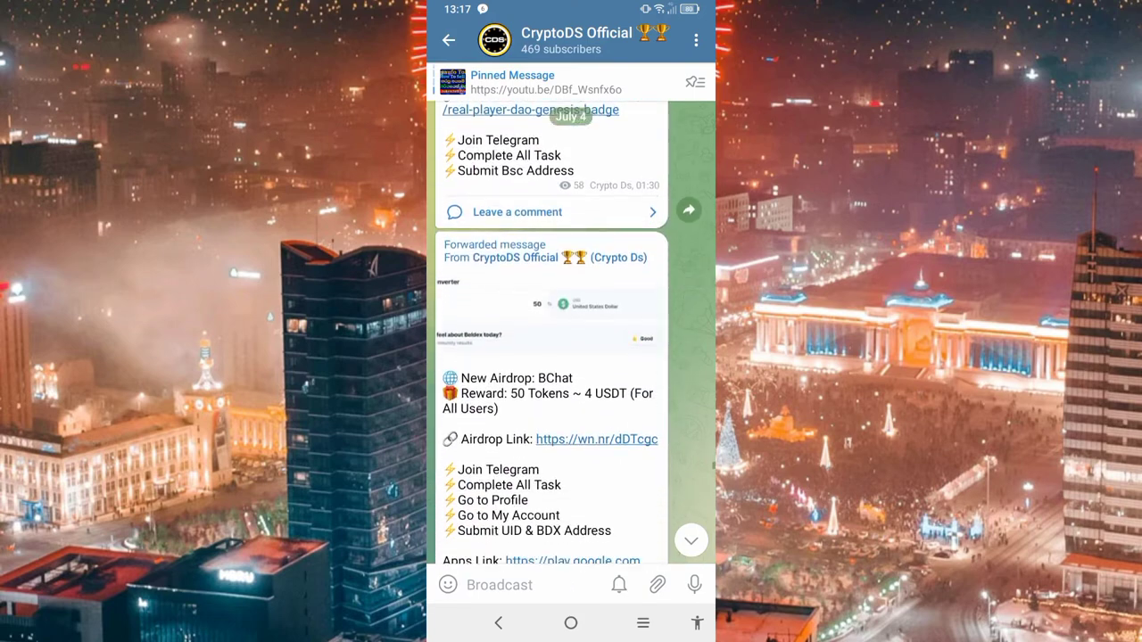
{"action": "scroll", "coordinate": [551, 331], "scroll_direction": "down", "scroll_amount": 10}
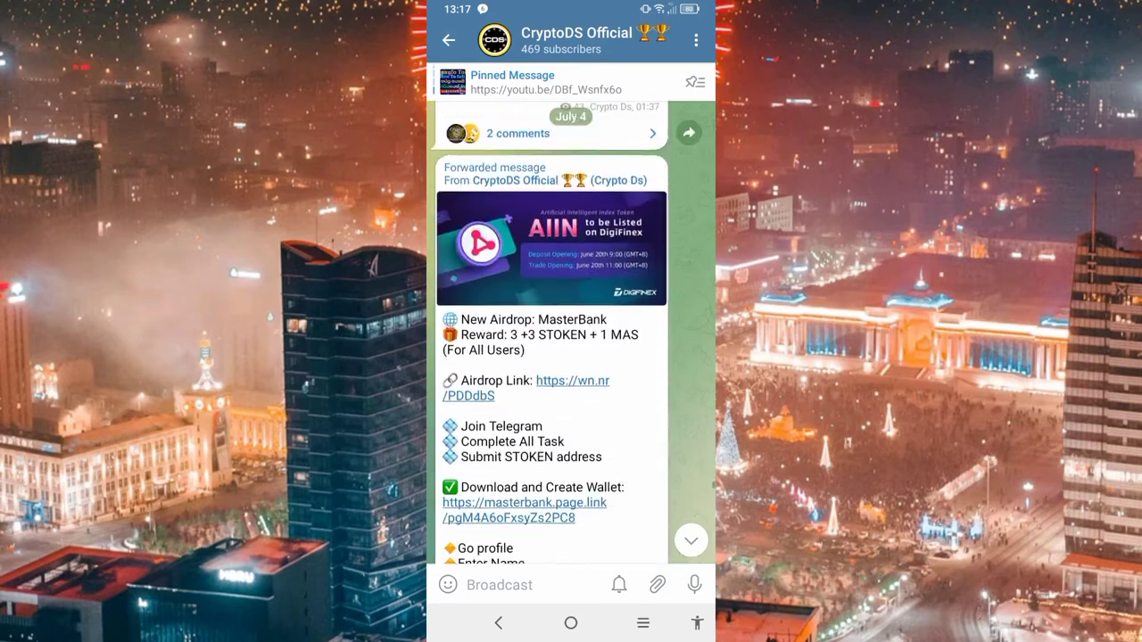
{"action": "scroll", "coordinate": [551, 330], "scroll_direction": "down", "scroll_amount": 10}
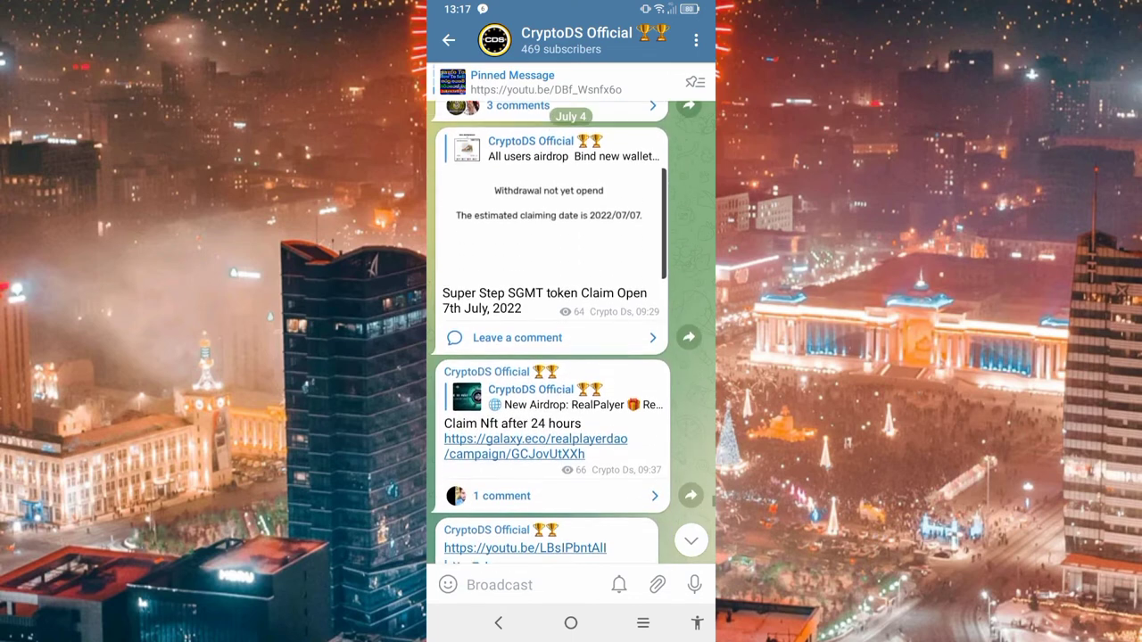
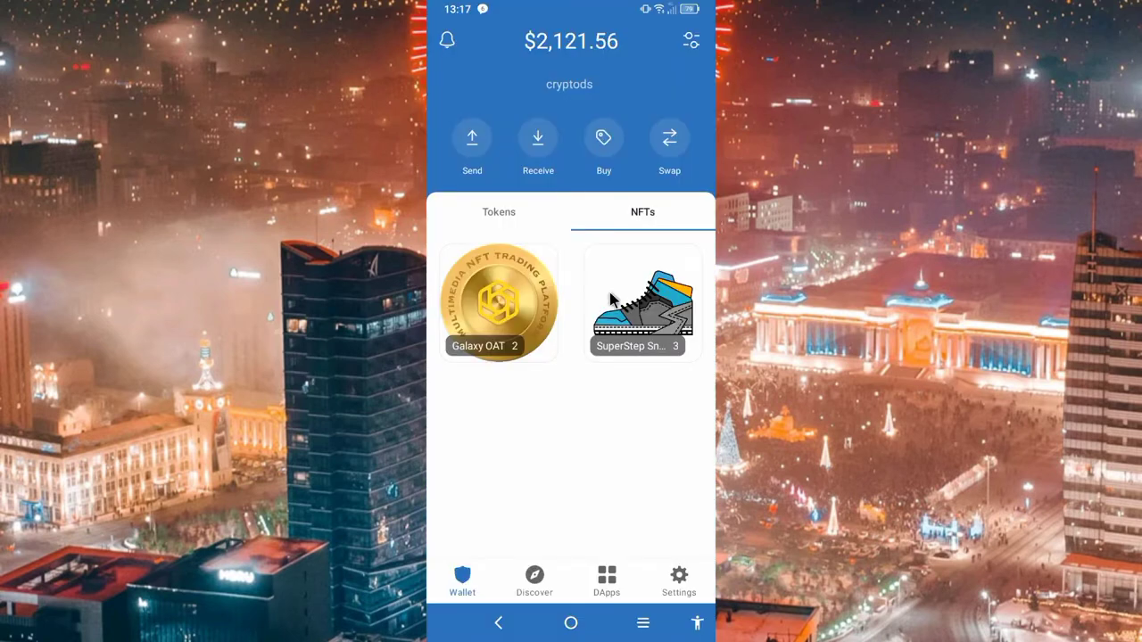
{"action": "left_click", "coordinate": [614, 582]}
{"action": "left_click", "coordinate": [614, 581]}
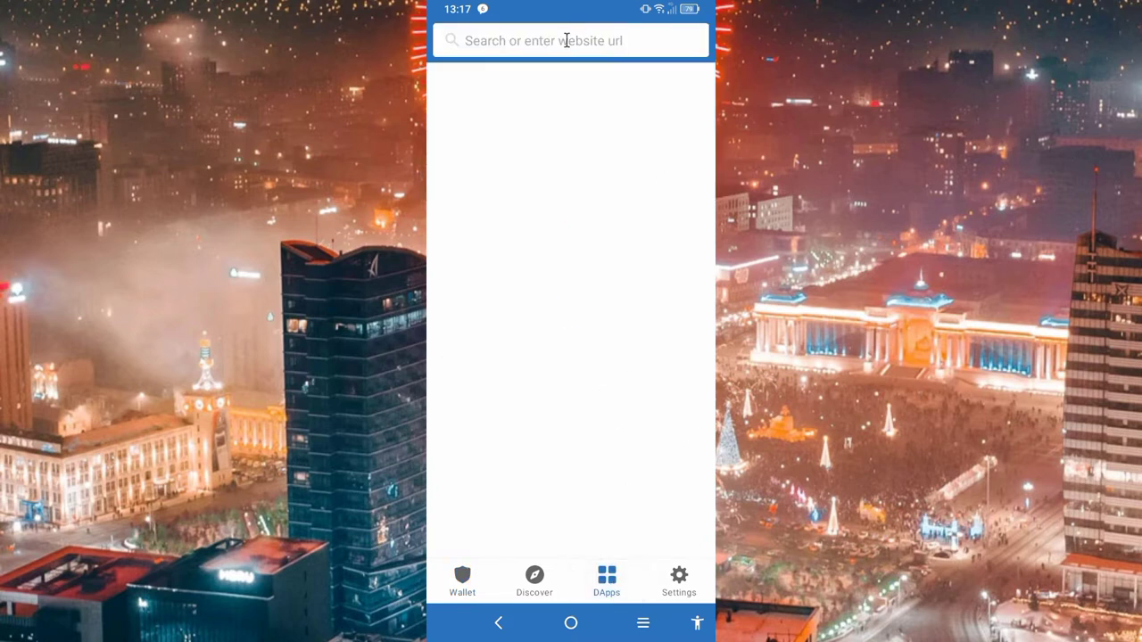
{"action": "right_click", "coordinate": [566, 40]}
{"action": "left_click", "coordinate": [587, 220]}
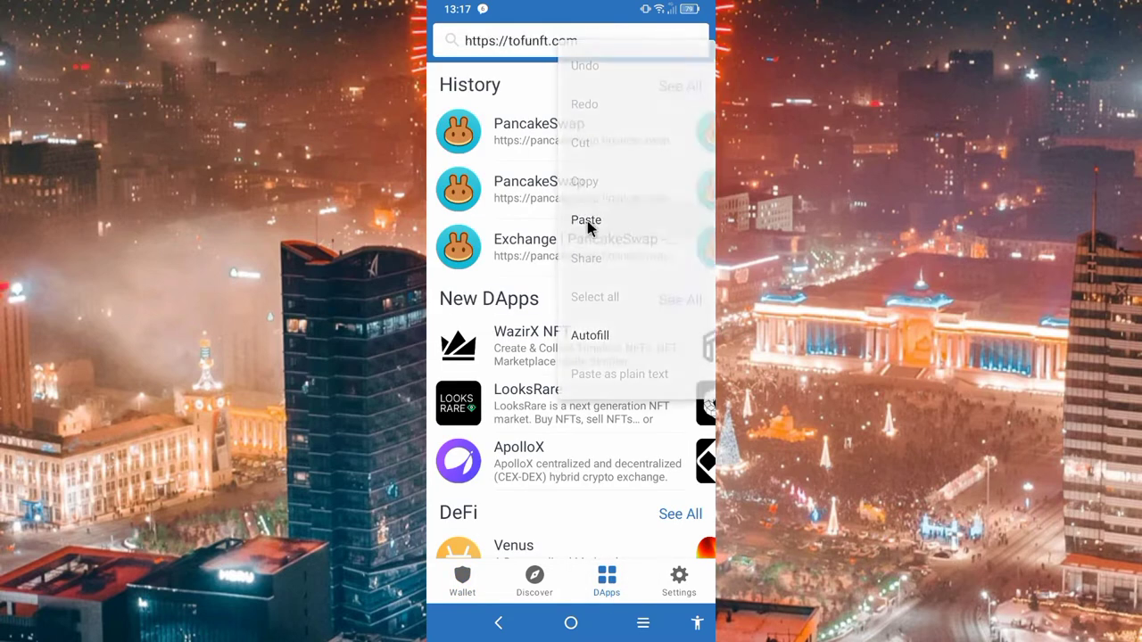
{"action": "left_click", "coordinate": [549, 52]}
{"action": "key", "text": "Return"}
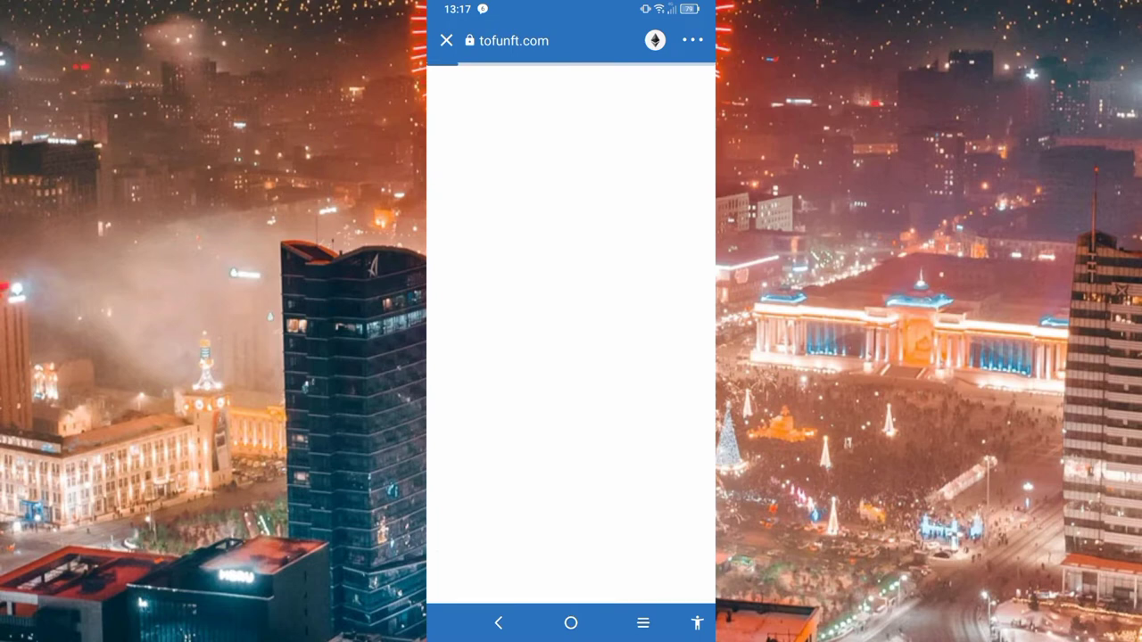
{"action": "left_click", "coordinate": [655, 40]}
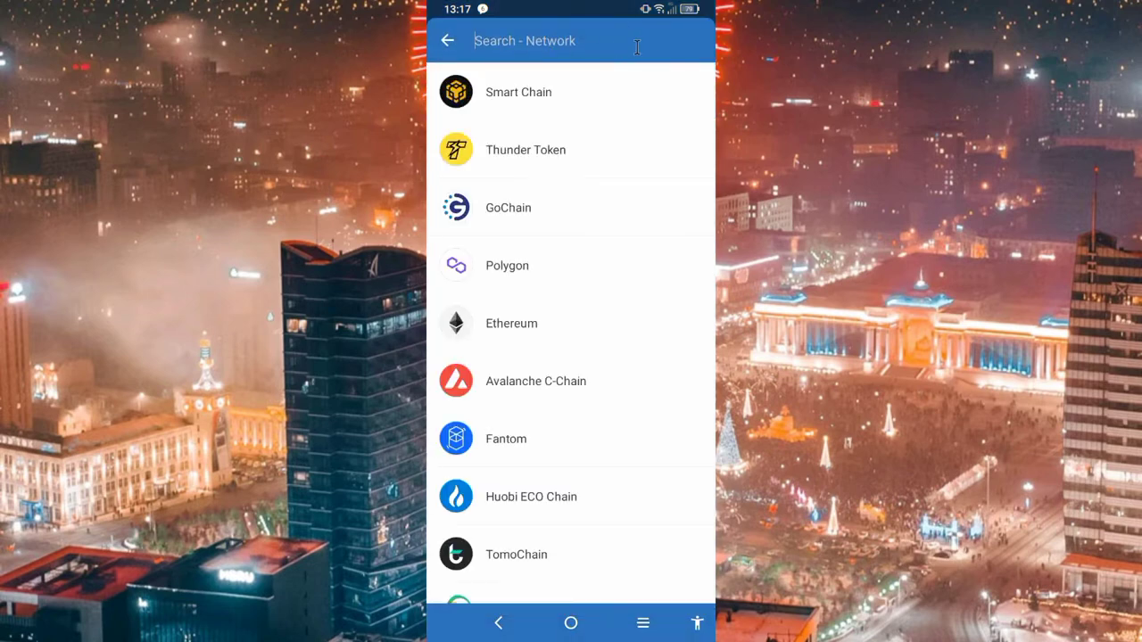
{"action": "left_click", "coordinate": [474, 86]}
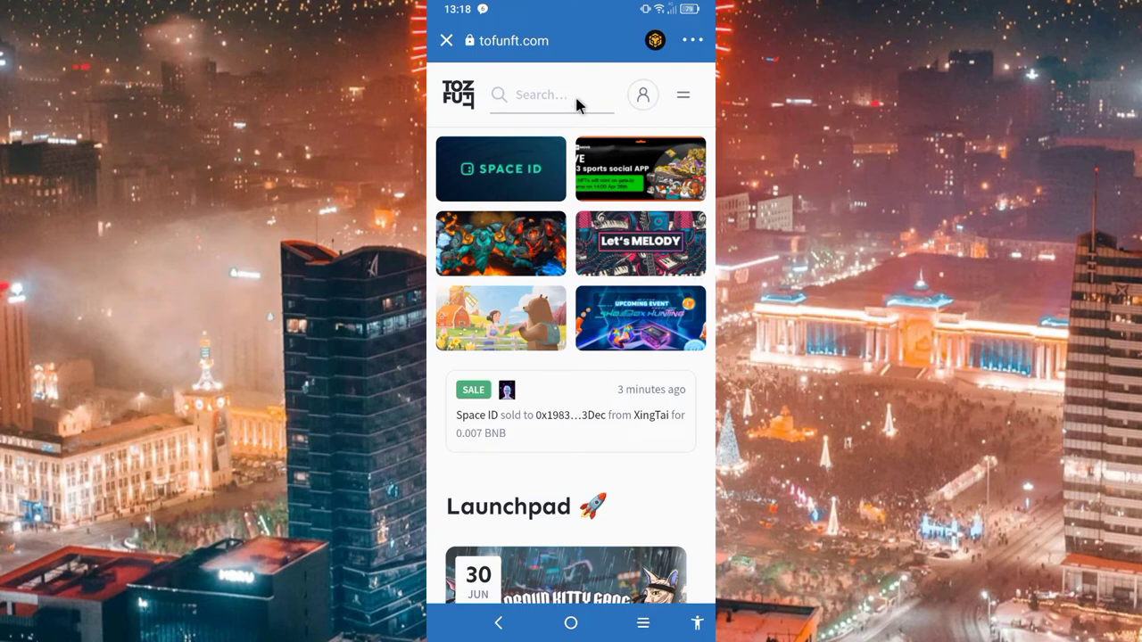
Step: Connect the cryptods wallet to tofuNFT through WalletConnect, using the Smart Chain network
{"action": "left_click", "coordinate": [643, 98]}
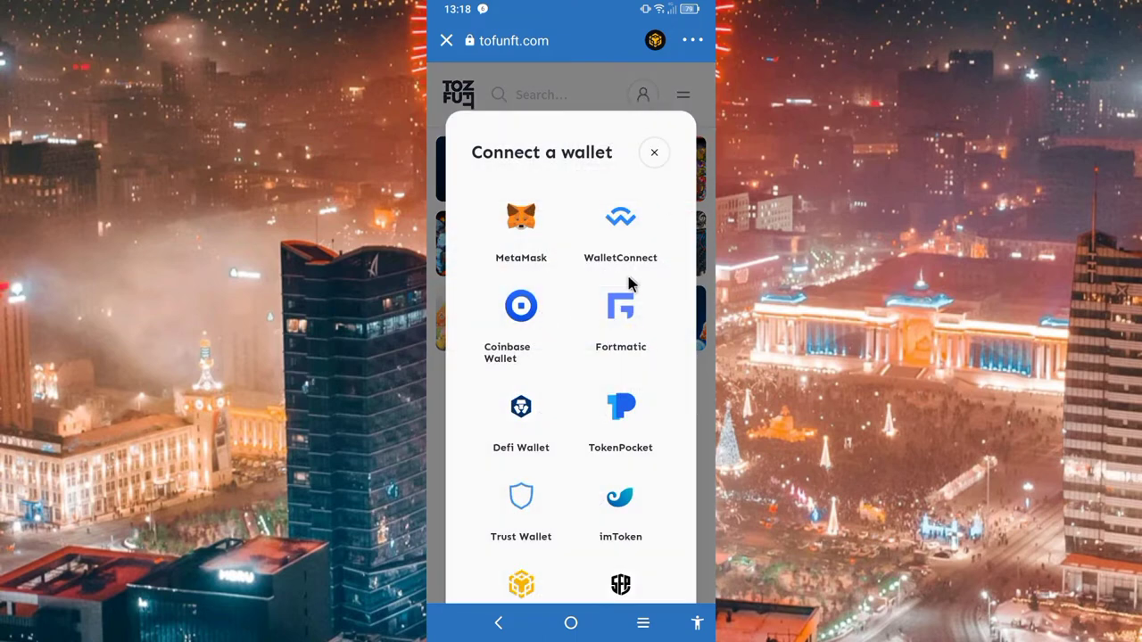
{"action": "scroll", "coordinate": [535, 343], "scroll_direction": "down", "scroll_amount": 1}
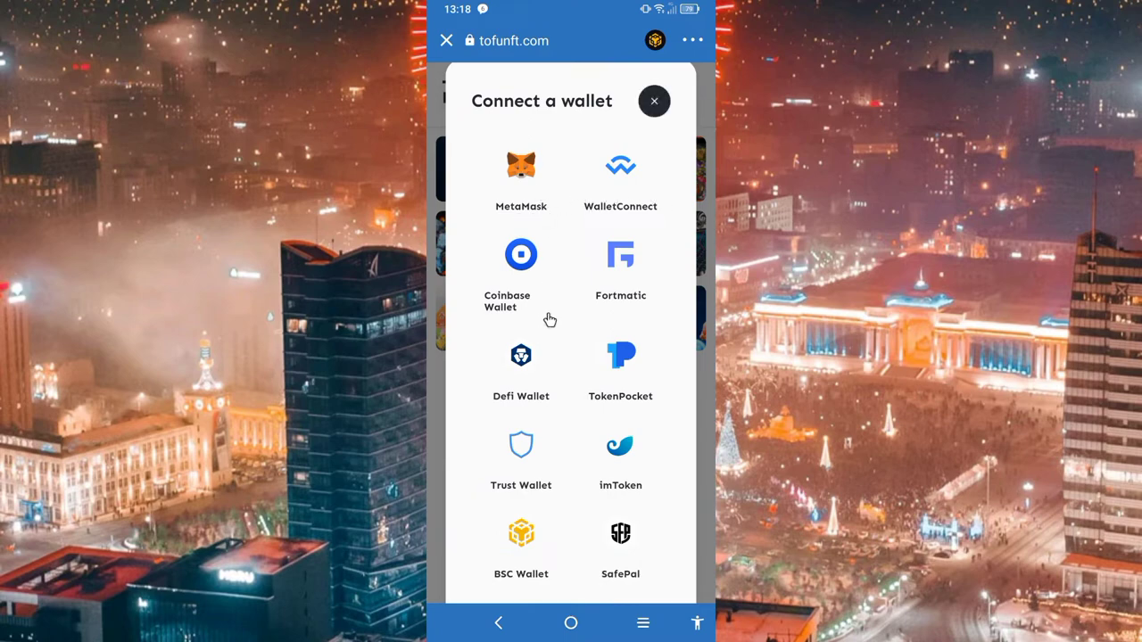
{"action": "left_click", "coordinate": [635, 166]}
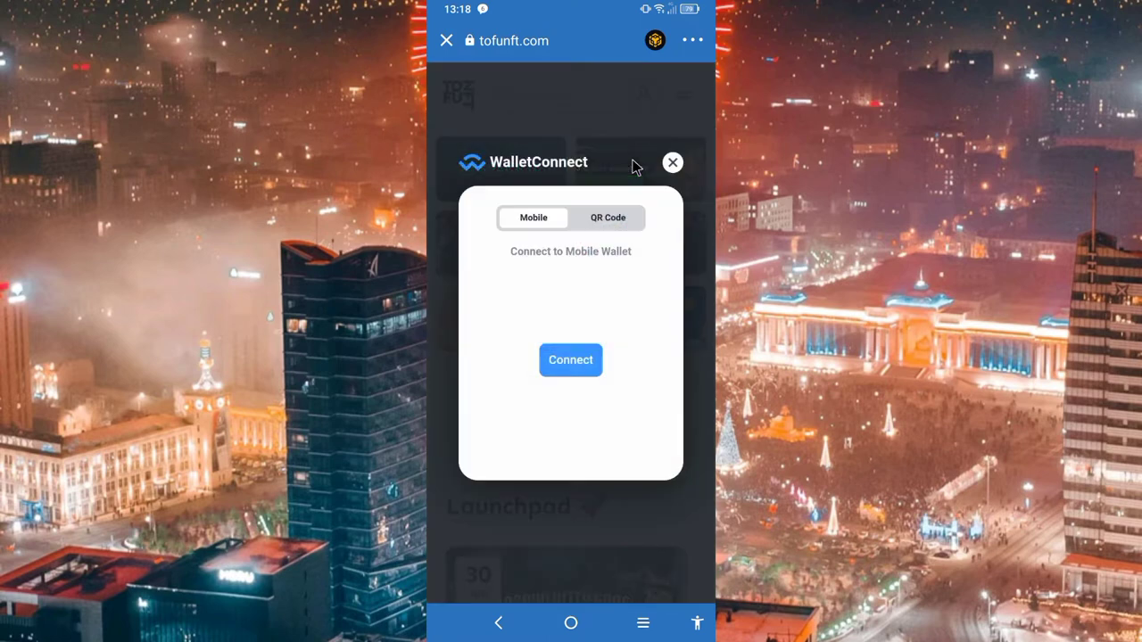
{"action": "left_click", "coordinate": [571, 360]}
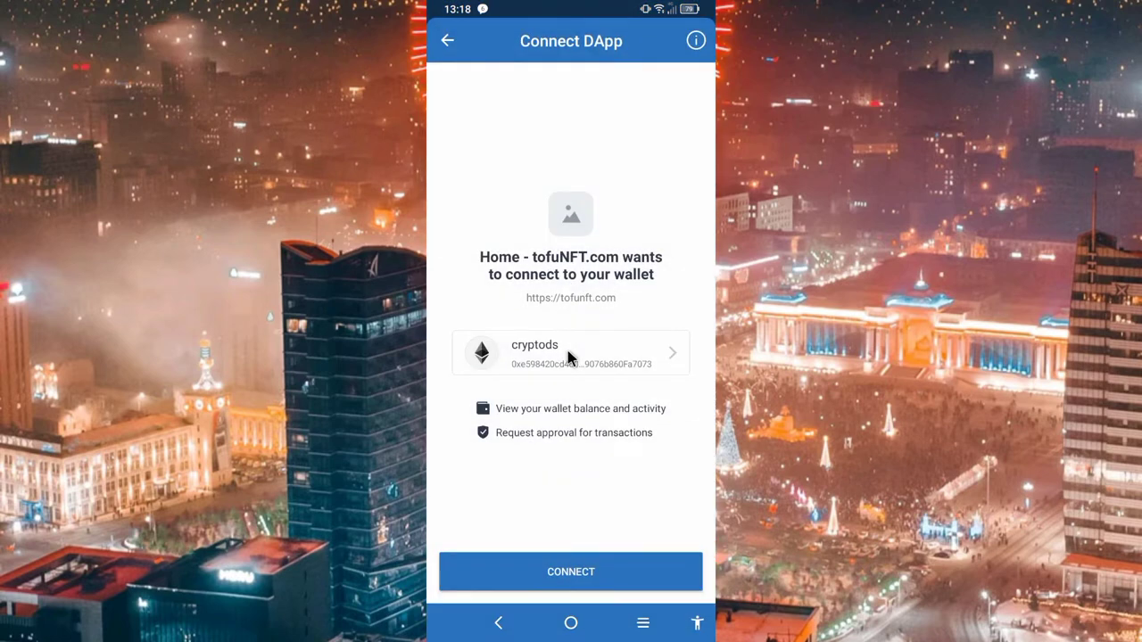
{"action": "left_click", "coordinate": [579, 357]}
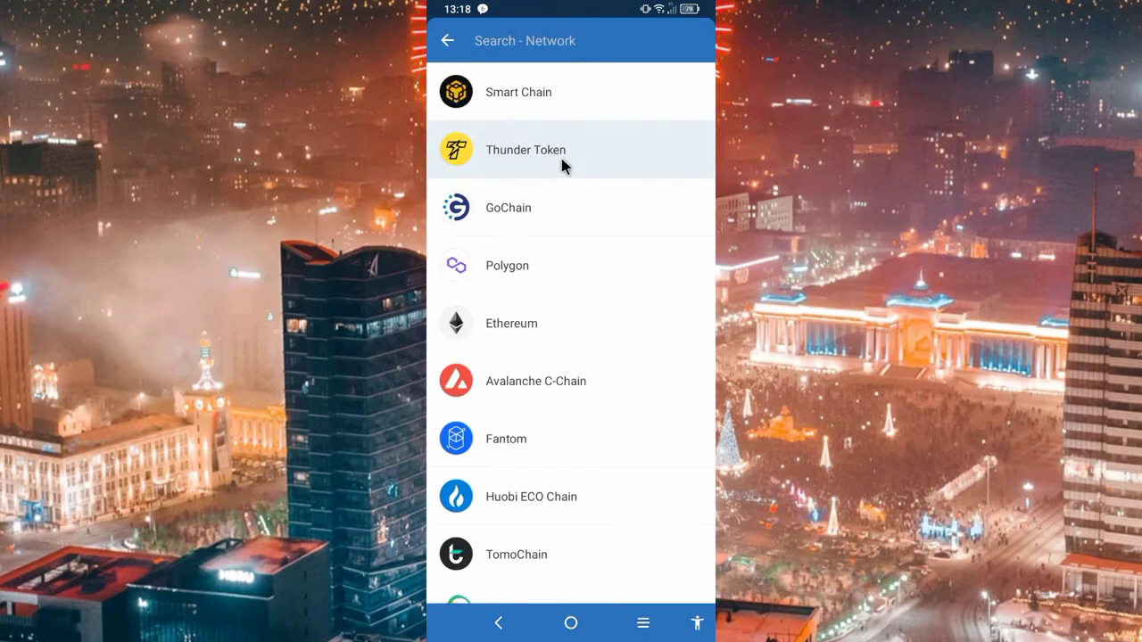
{"action": "left_click", "coordinate": [529, 94]}
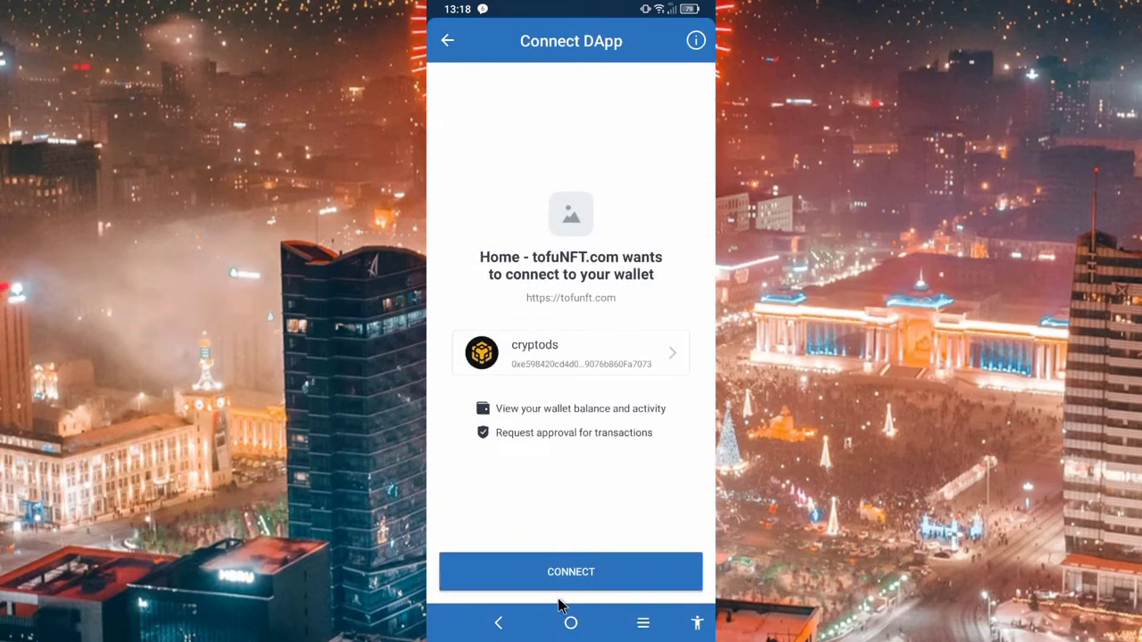
{"action": "left_click", "coordinate": [570, 577]}
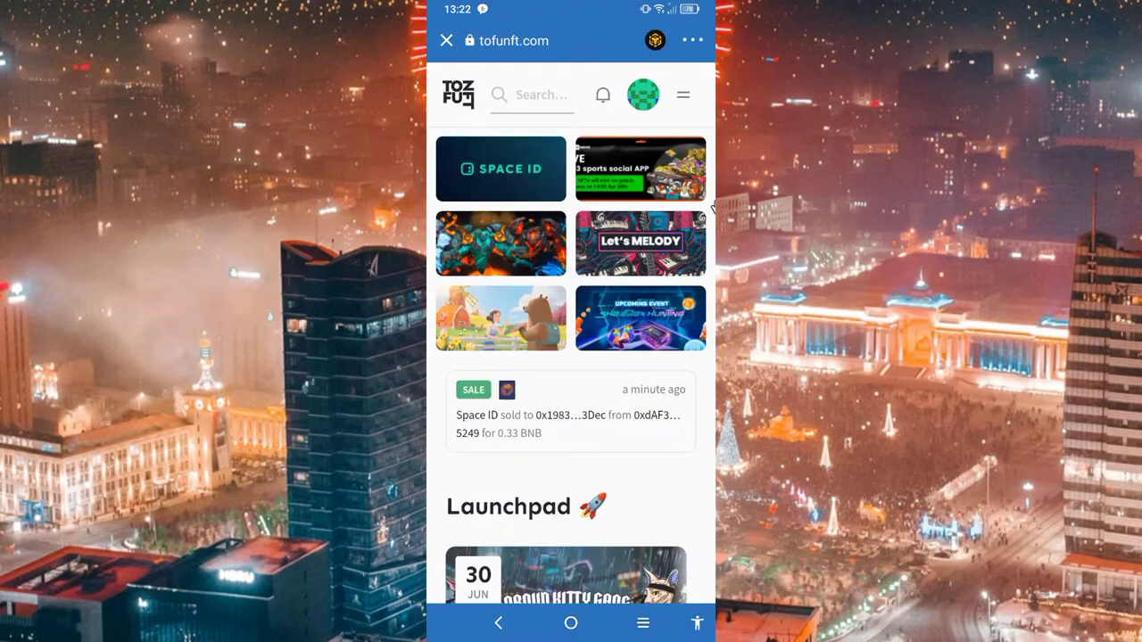
Step: Show the connected wallet's NFT items on tofuNFT and look through the full list for the SuperStep Sneakers
{"action": "left_click", "coordinate": [638, 99]}
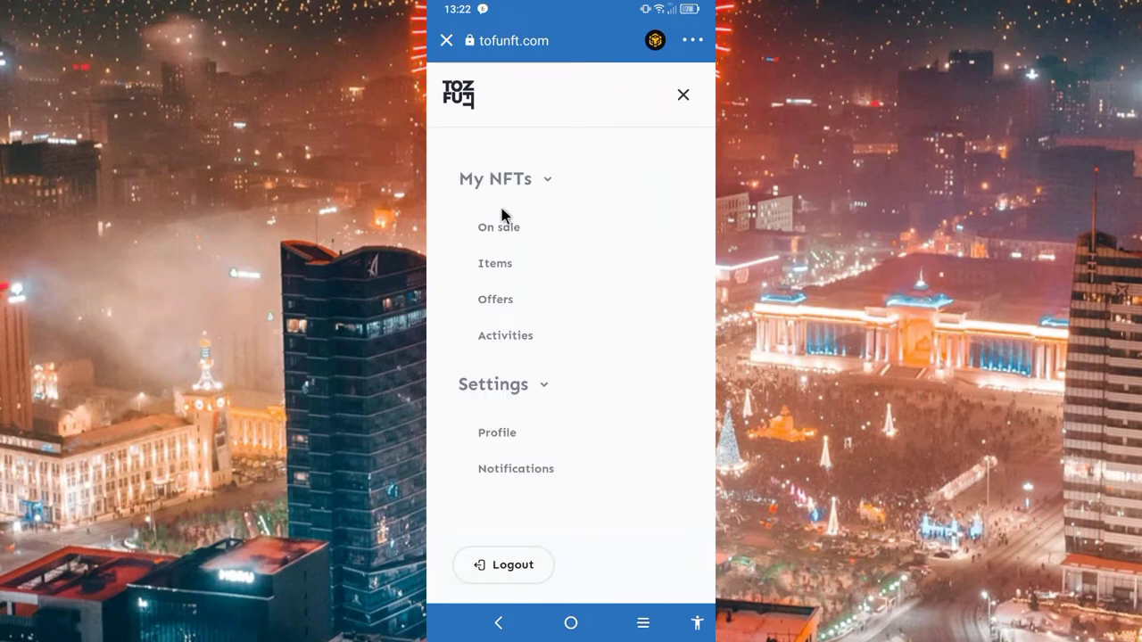
{"action": "left_click", "coordinate": [489, 266]}
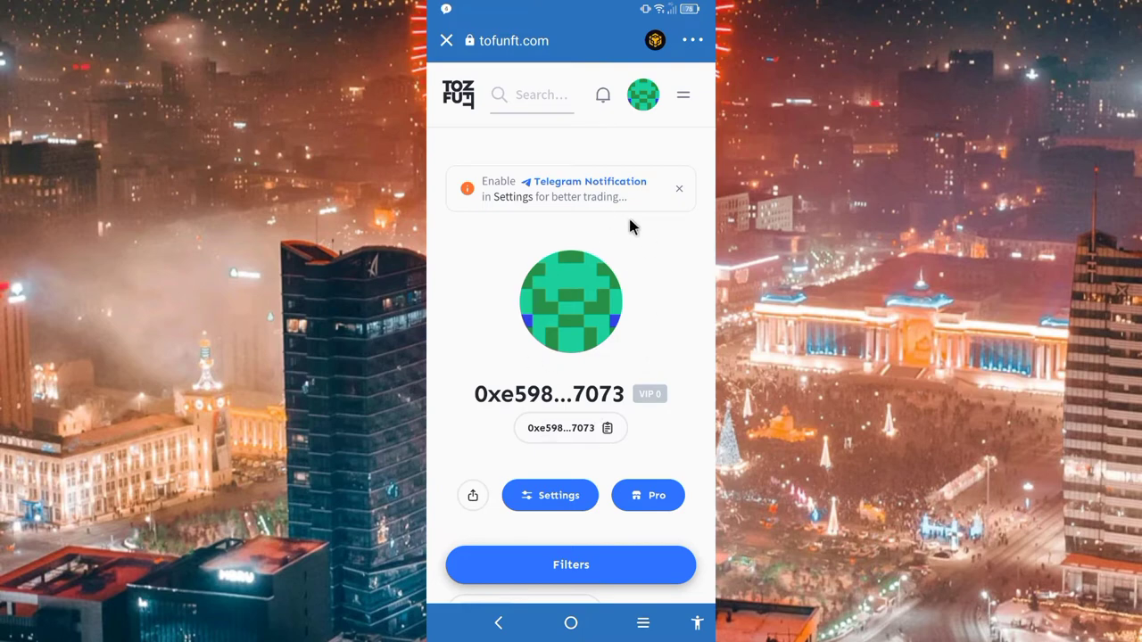
{"action": "scroll", "coordinate": [628, 226], "scroll_direction": "down", "scroll_amount": 5}
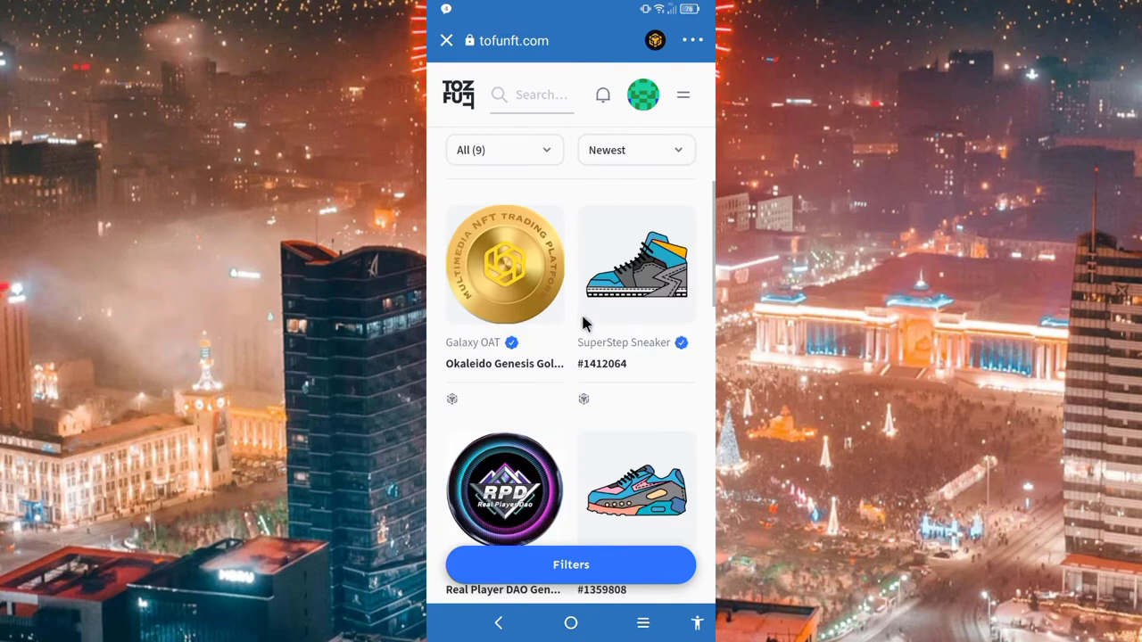
{"action": "scroll", "coordinate": [581, 285], "scroll_direction": "down", "scroll_amount": 2}
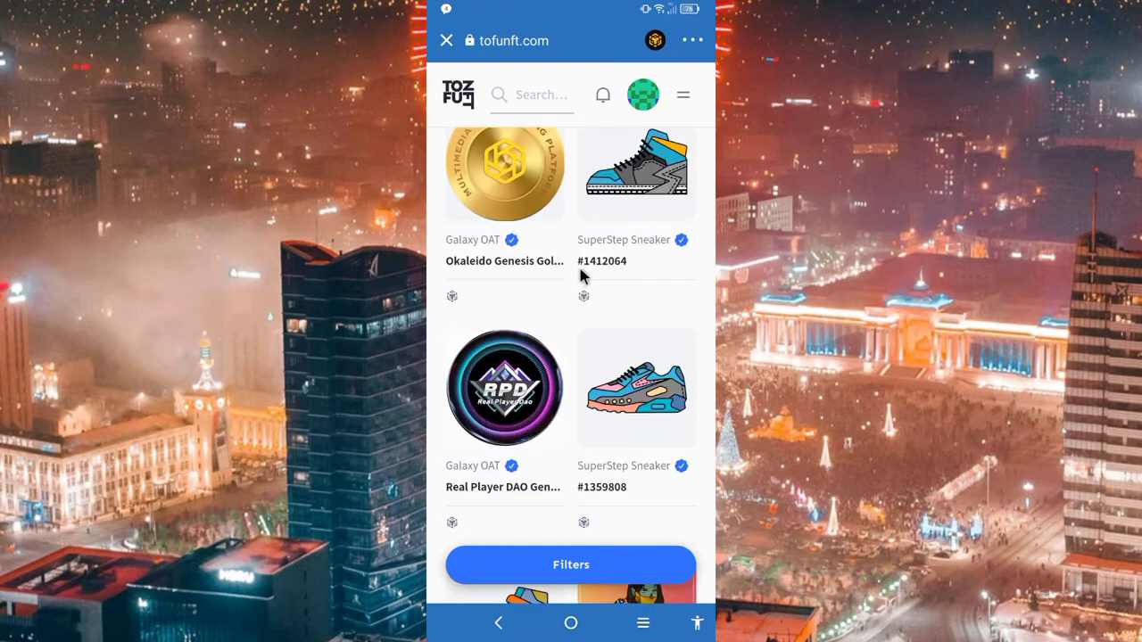
{"action": "scroll", "coordinate": [580, 277], "scroll_direction": "down", "scroll_amount": 2}
{"action": "scroll", "coordinate": [580, 268], "scroll_direction": "down", "scroll_amount": 4}
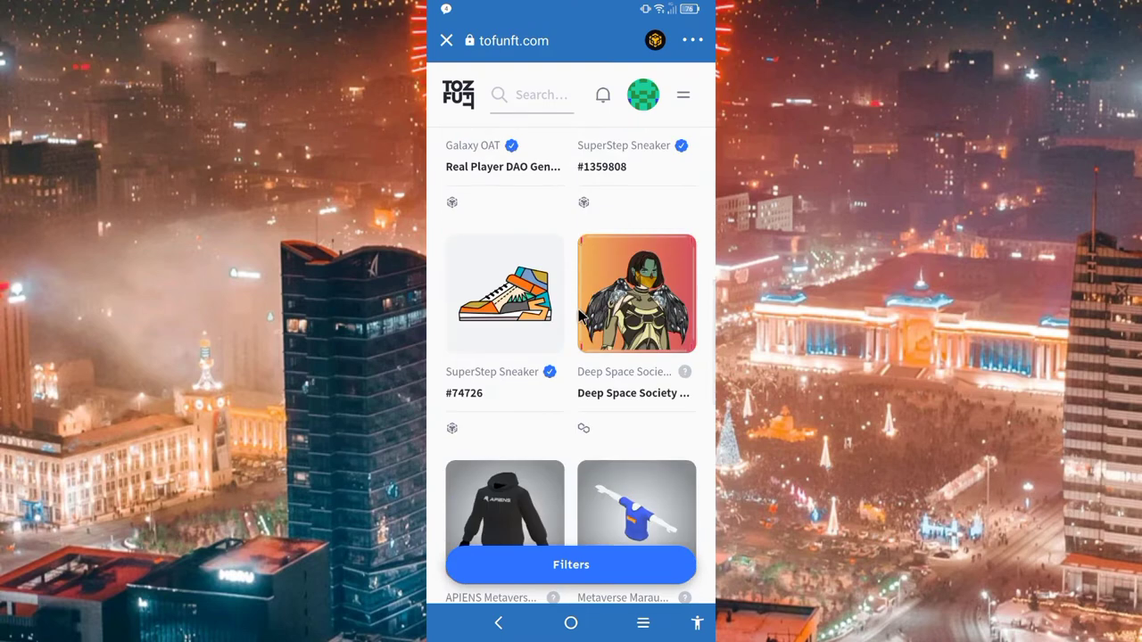
{"action": "scroll", "coordinate": [579, 310], "scroll_direction": "down", "scroll_amount": 12}
{"action": "scroll", "coordinate": [578, 308], "scroll_direction": "up", "scroll_amount": 8}
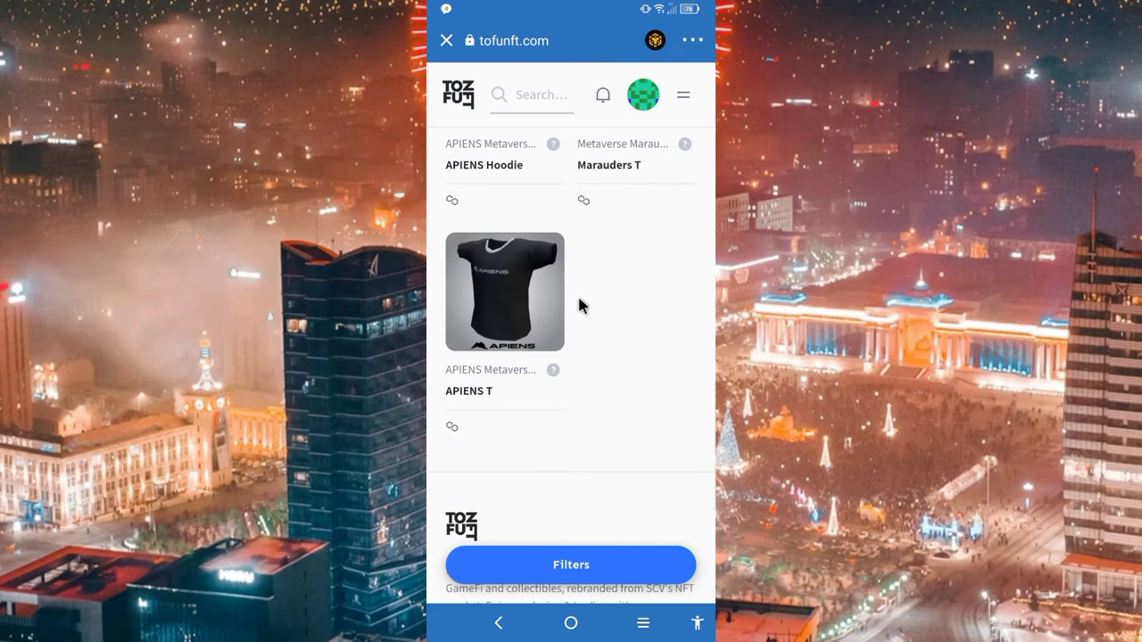
{"action": "scroll", "coordinate": [580, 290], "scroll_direction": "up", "scroll_amount": 15}
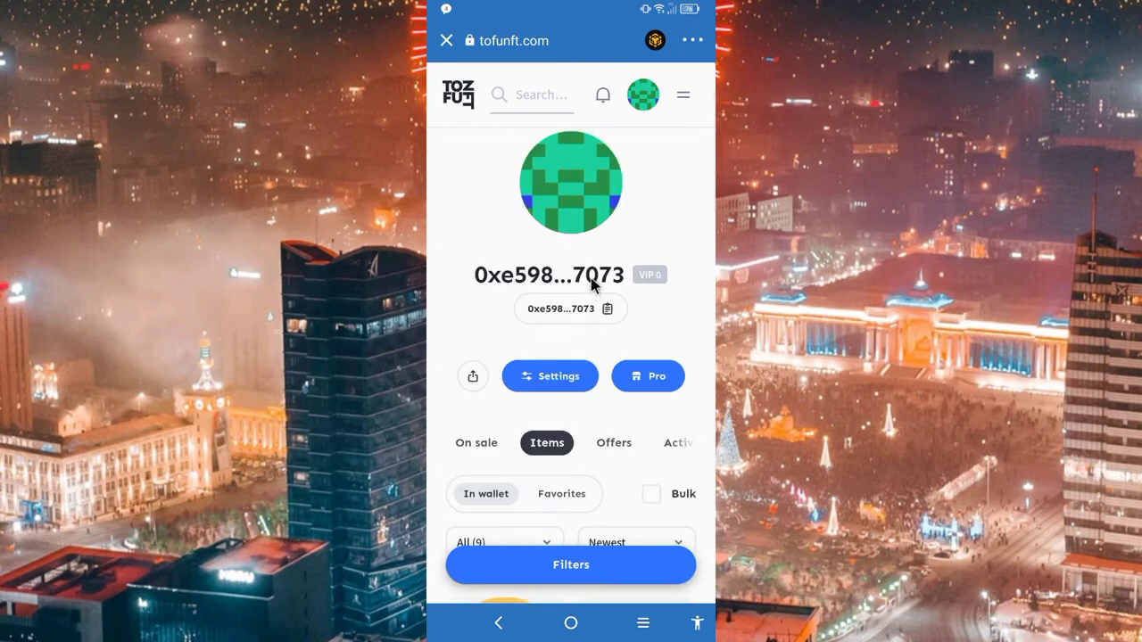
{"action": "scroll", "coordinate": [580, 285], "scroll_direction": "down", "scroll_amount": 6}
{"action": "scroll", "coordinate": [577, 272], "scroll_direction": "up", "scroll_amount": 3}
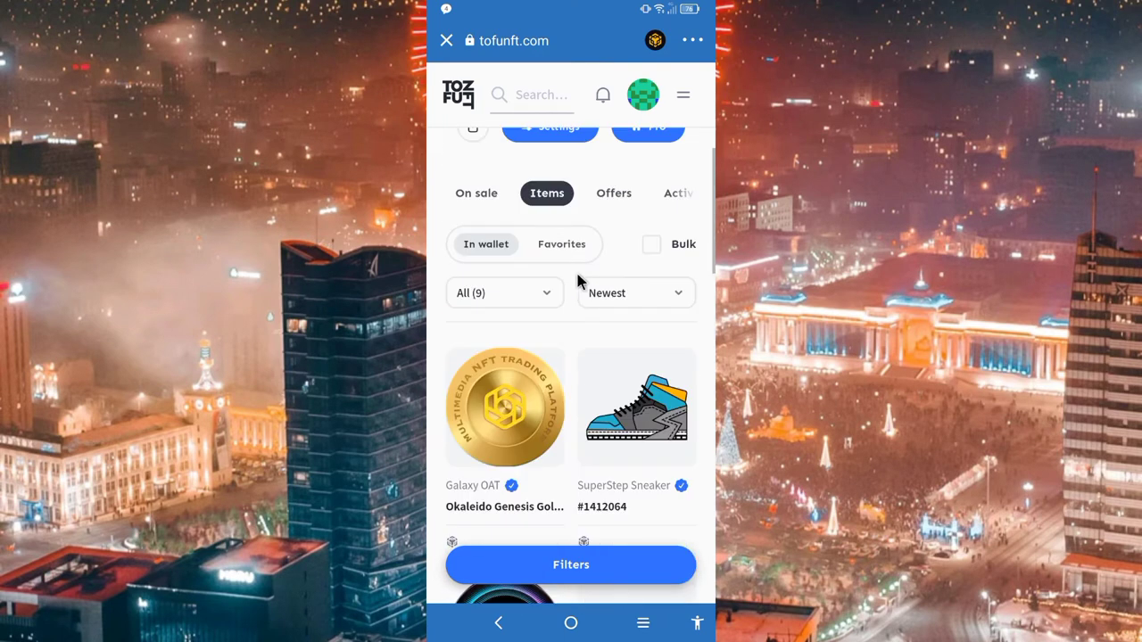
{"action": "scroll", "coordinate": [575, 272], "scroll_direction": "down", "scroll_amount": 4}
{"action": "scroll", "coordinate": [575, 272], "scroll_direction": "down", "scroll_amount": 4}
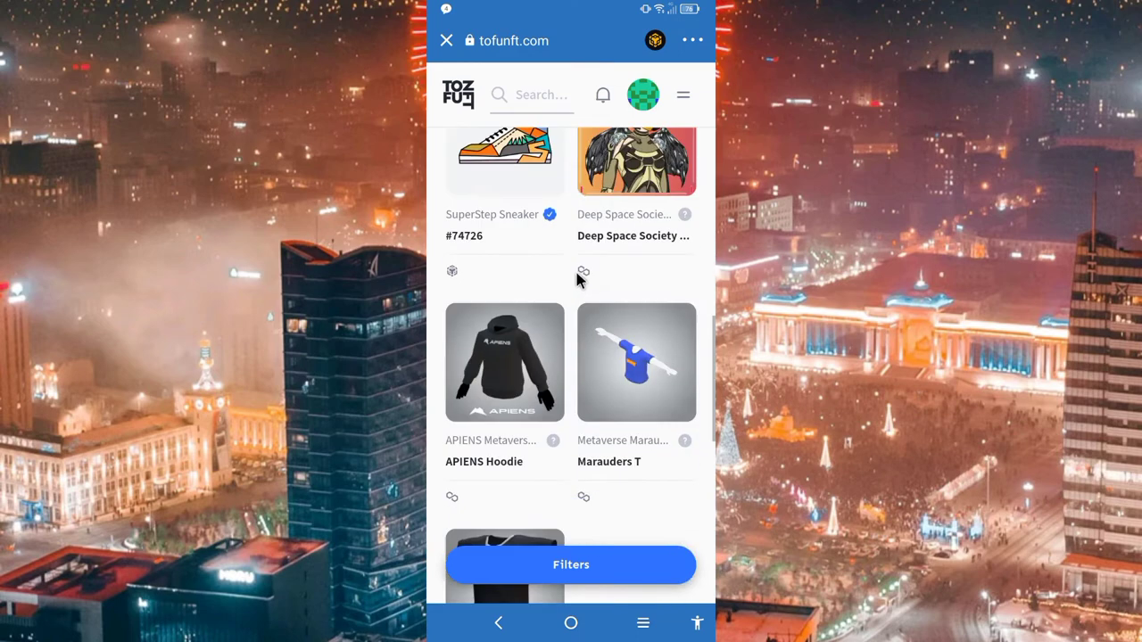
{"action": "scroll", "coordinate": [577, 277], "scroll_direction": "up", "scroll_amount": 8}
{"action": "scroll", "coordinate": [577, 276], "scroll_direction": "down", "scroll_amount": 4}
{"action": "scroll", "coordinate": [576, 272], "scroll_direction": "down", "scroll_amount": 4}
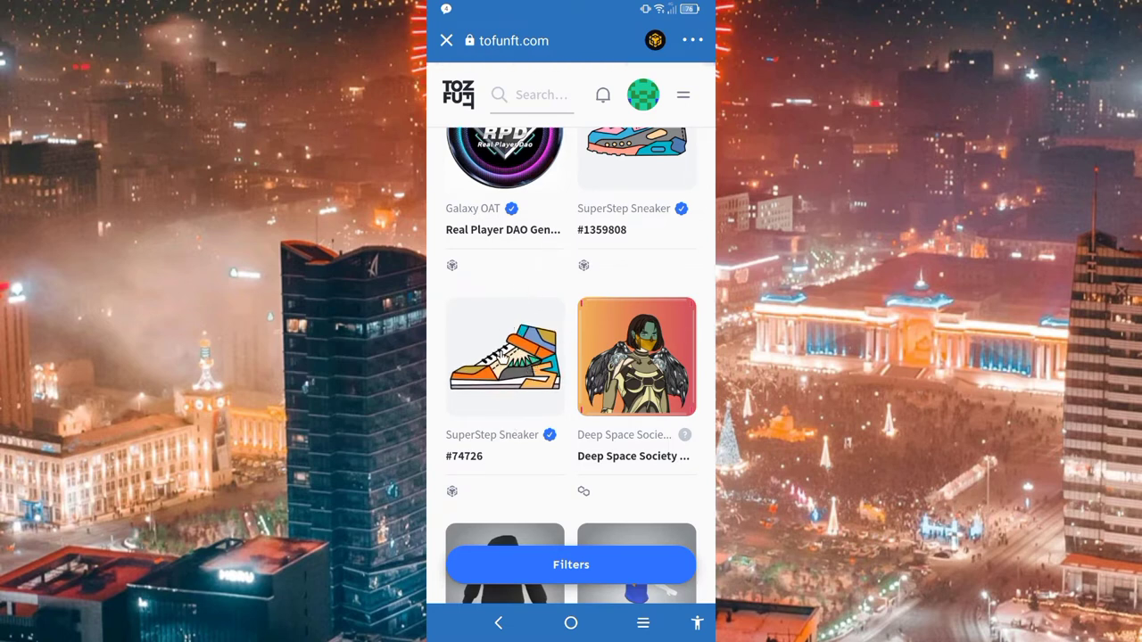
Step: Open the details of SuperStep Sneaker #74726 and choose to sell it at a fixed price
{"action": "left_click", "coordinate": [501, 356]}
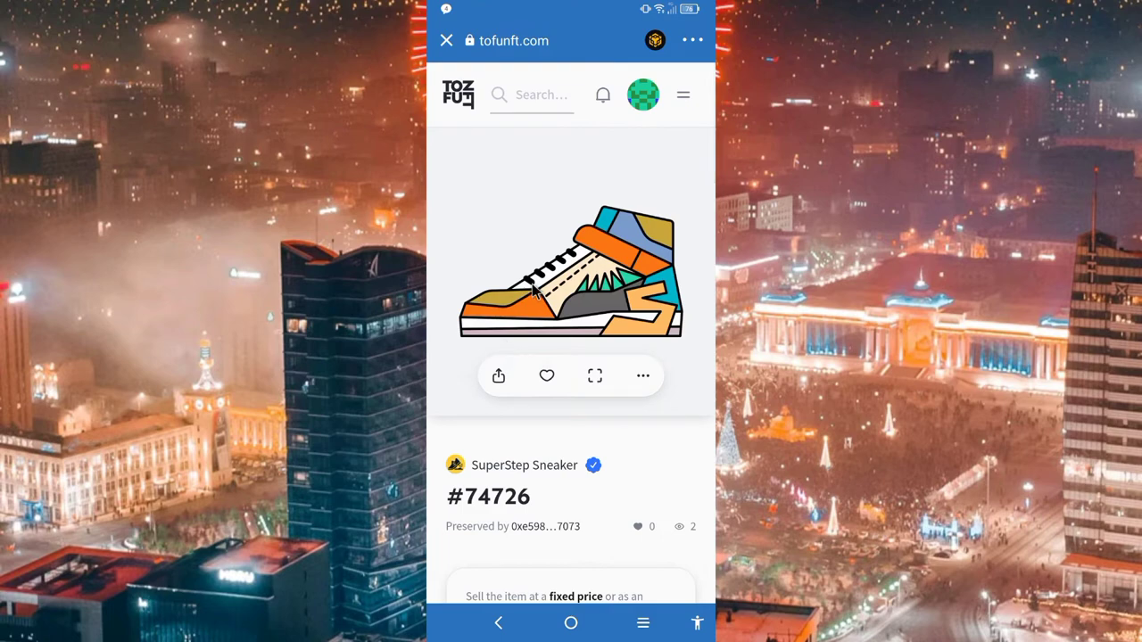
{"action": "scroll", "coordinate": [588, 334], "scroll_direction": "down", "scroll_amount": 3}
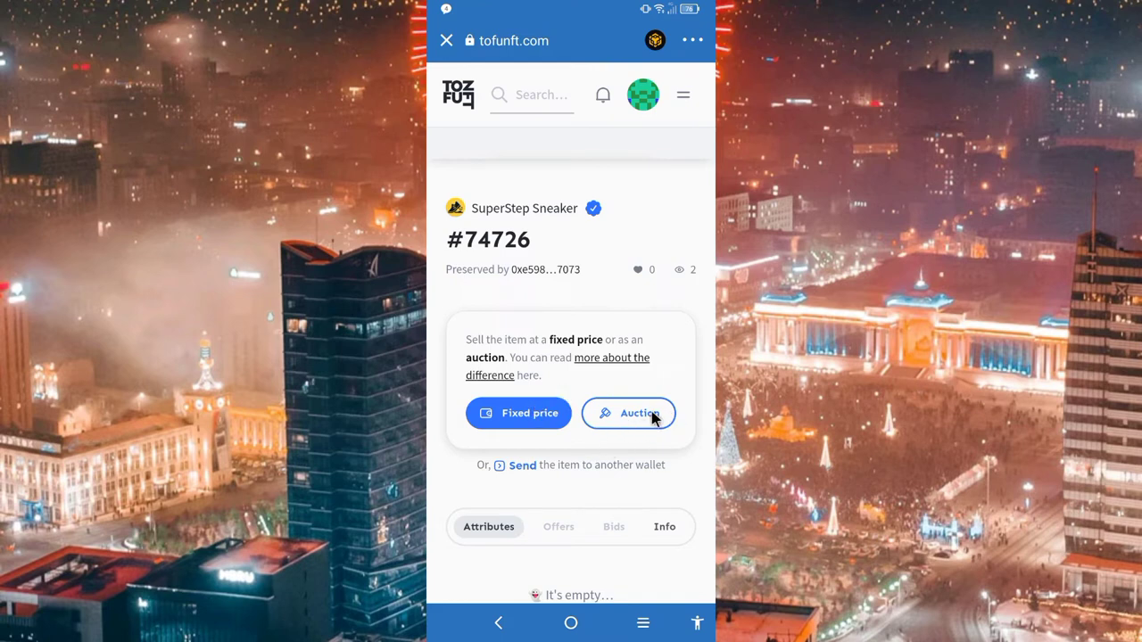
{"action": "left_click", "coordinate": [532, 417]}
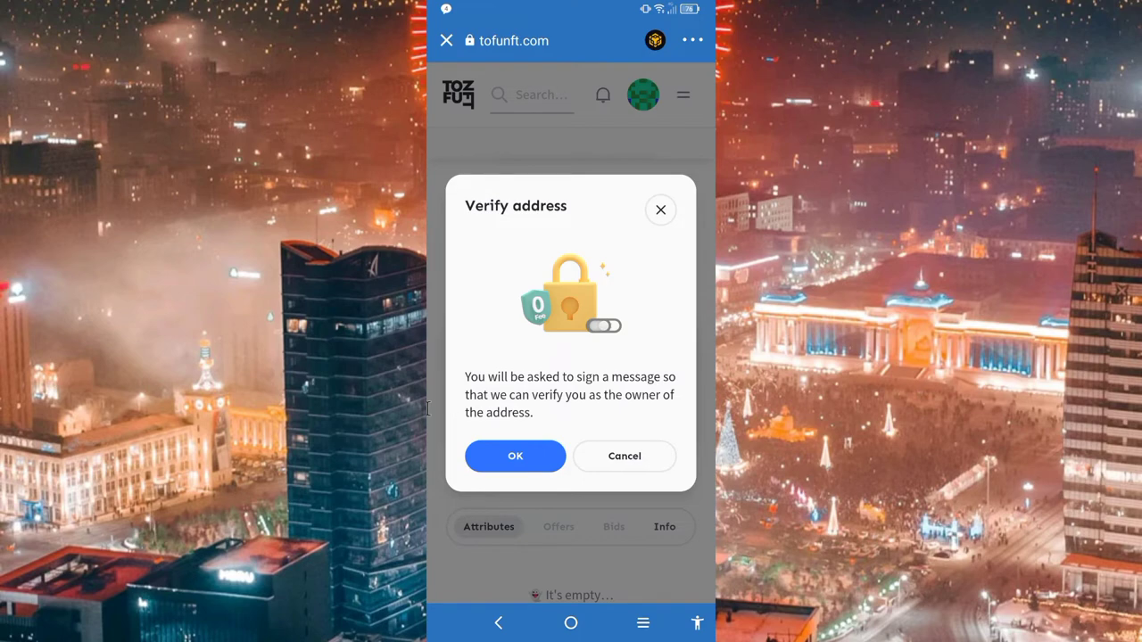
Step: Sign the wallet ownership verification message and accept the marketplace terms with "Don't ask again" enabled
{"action": "left_click", "coordinate": [514, 457]}
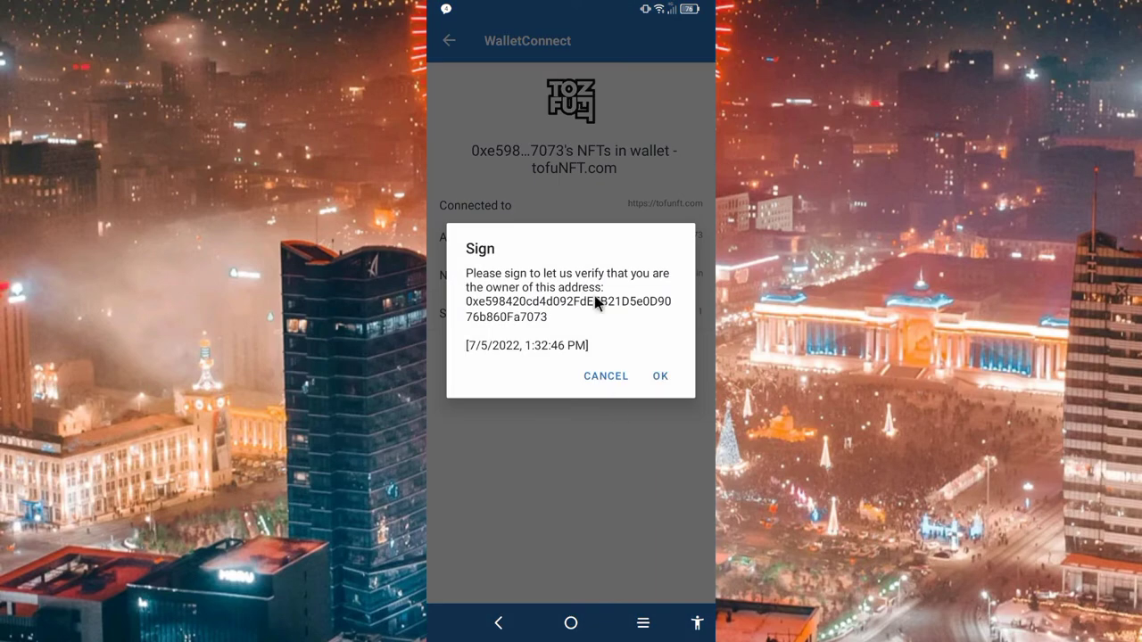
{"action": "left_click", "coordinate": [661, 379]}
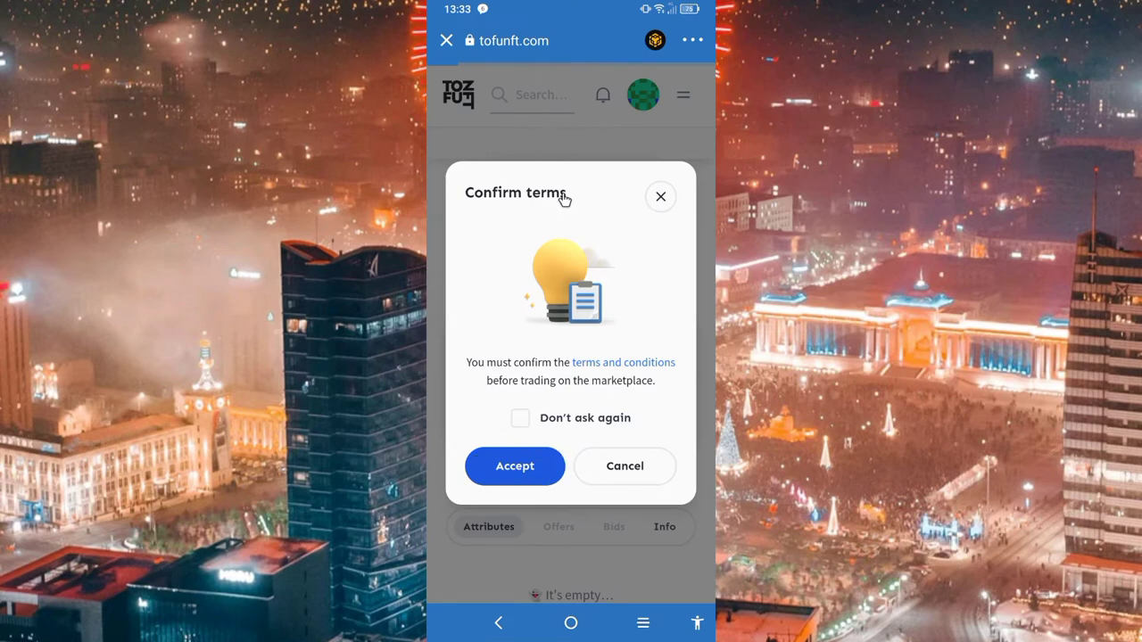
{"action": "left_click", "coordinate": [520, 422]}
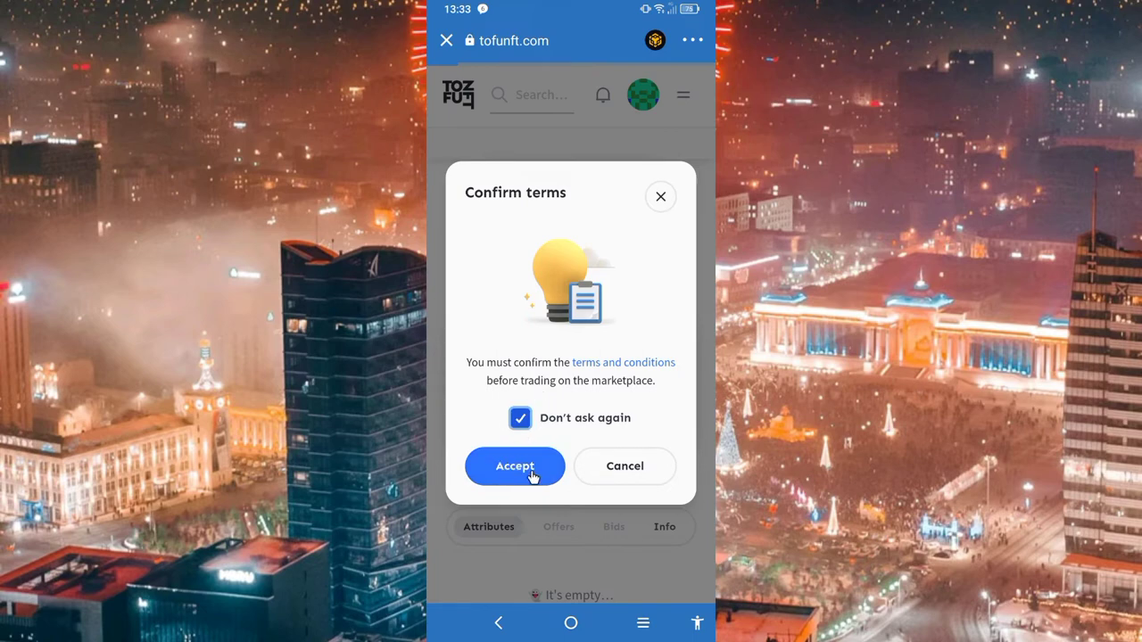
{"action": "left_click", "coordinate": [531, 471]}
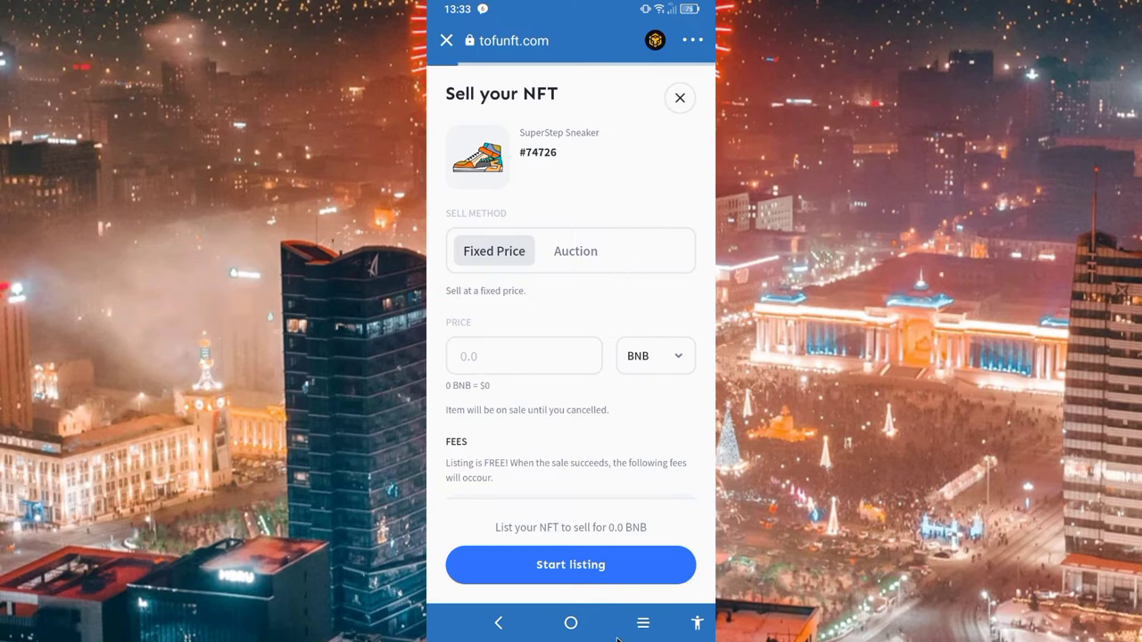
Step: Switch to superstep.org in Chrome, check the floor price in sneaker #74726's selling dialog, and return to Trust Wallet
{"action": "left_click", "coordinate": [642, 623]}
{"action": "left_click_drag", "start_coordinate": [464, 286], "coordinate": [589, 282]}
{"action": "left_click", "coordinate": [589, 281]}
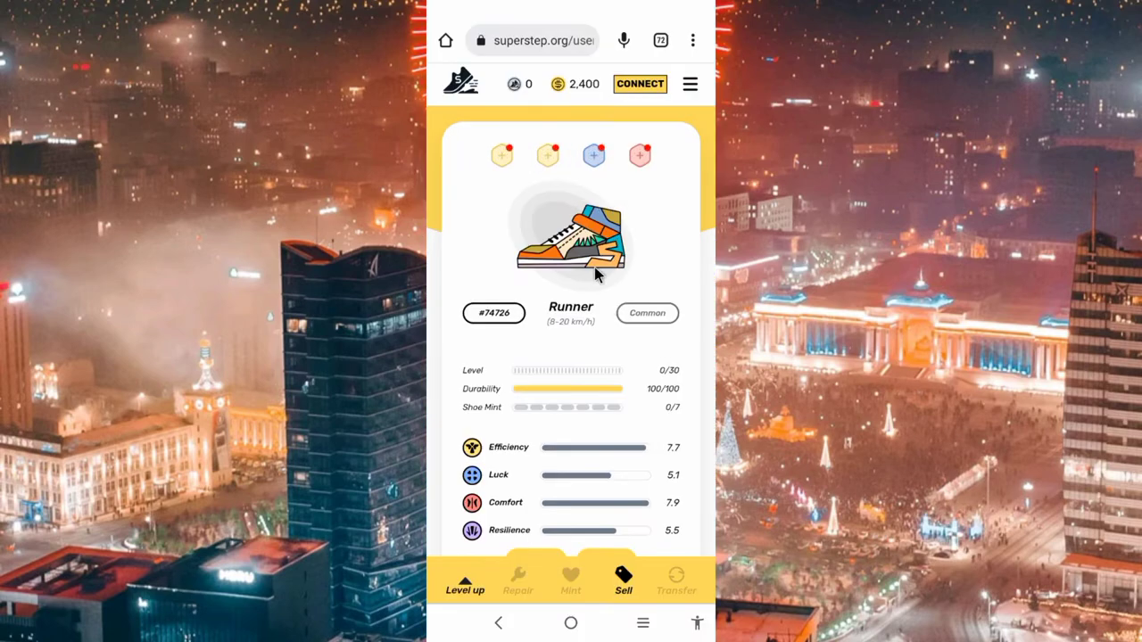
{"action": "scroll", "coordinate": [561, 310], "scroll_direction": "down", "scroll_amount": 1}
{"action": "left_click", "coordinate": [622, 578]}
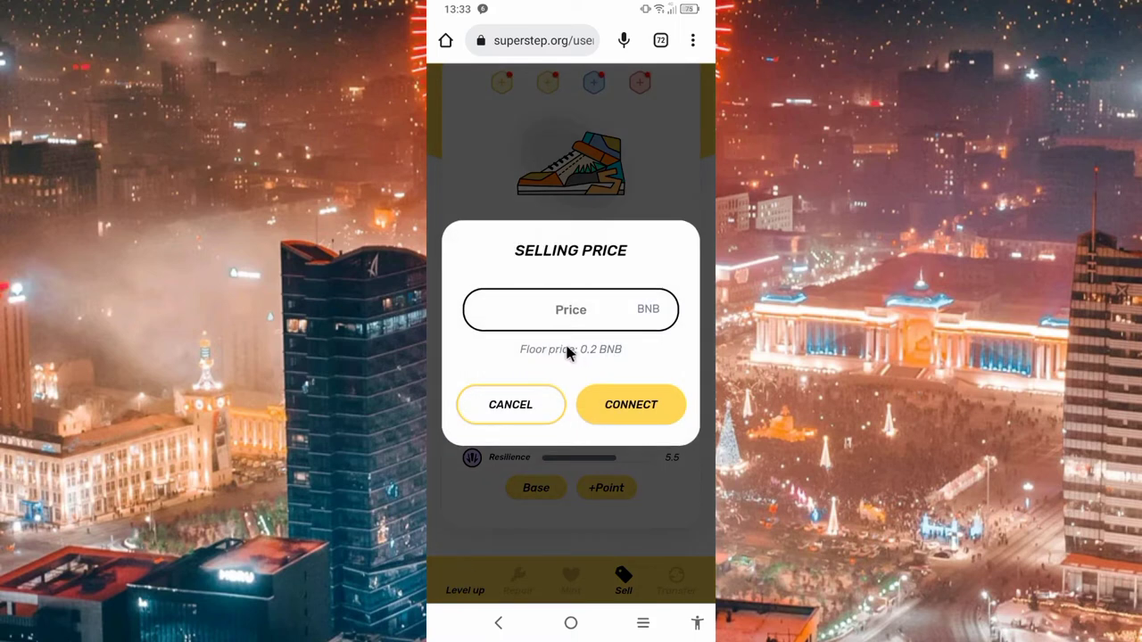
{"action": "left_click_drag", "start_coordinate": [516, 352], "coordinate": [621, 359]}
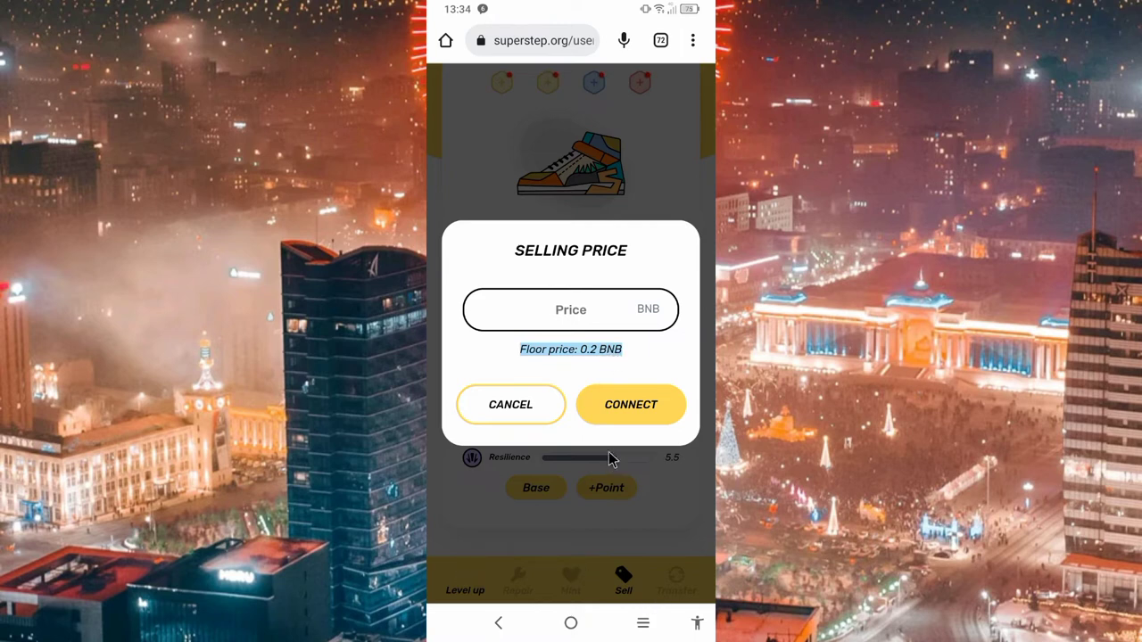
{"action": "left_click", "coordinate": [642, 623]}
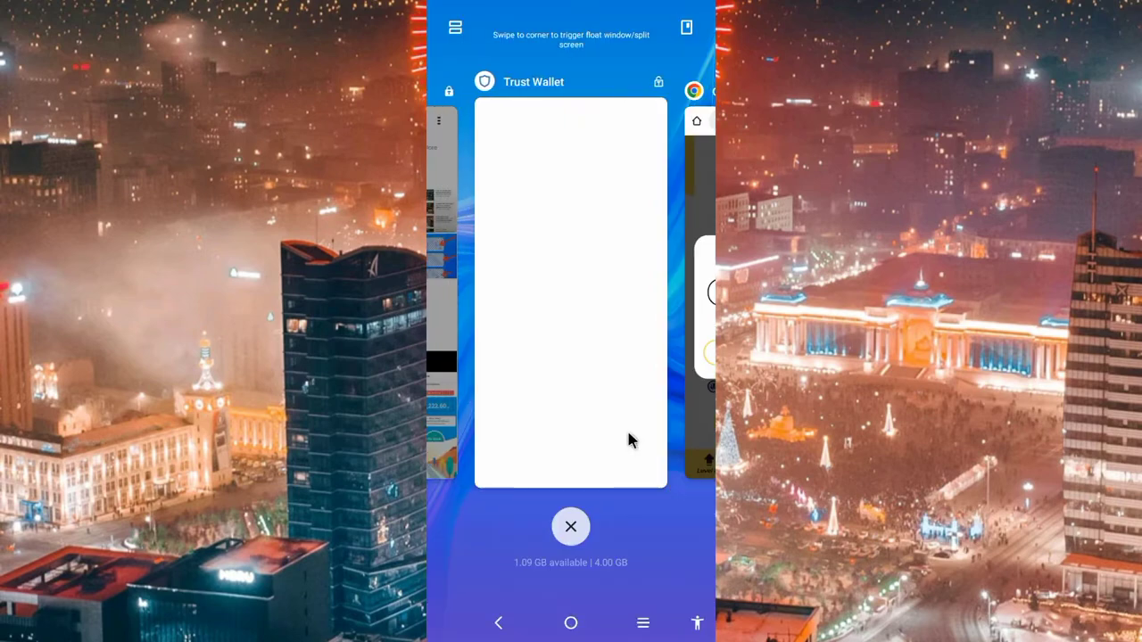
{"action": "left_click", "coordinate": [549, 367]}
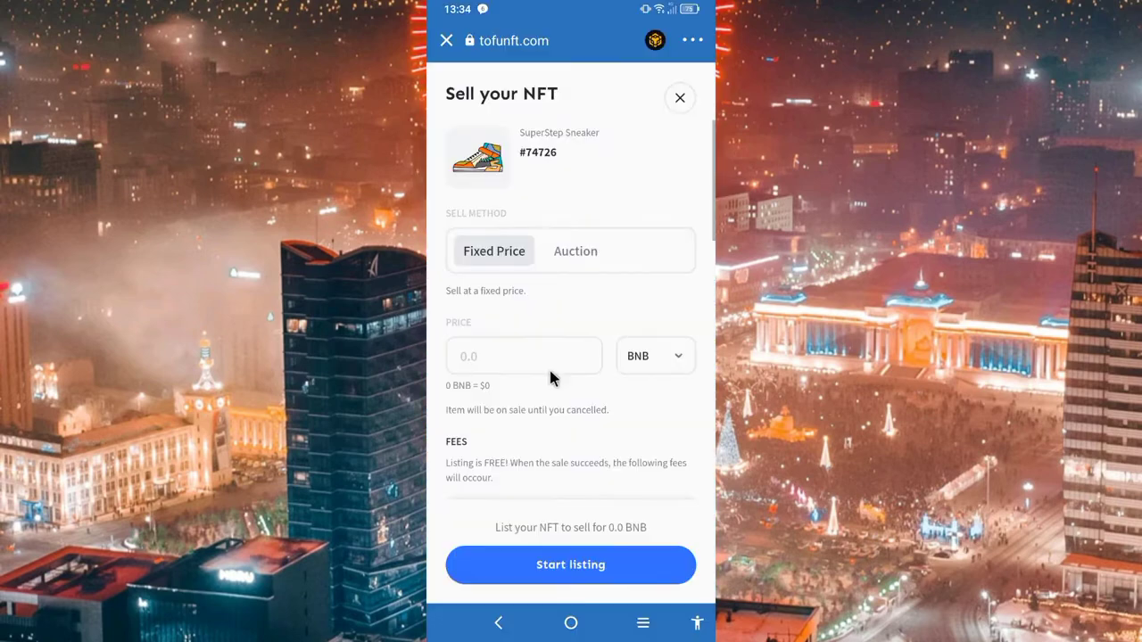
Step: Set the fixed selling price of SuperStep Sneaker #74726 to 0.2 BNB
{"action": "scroll", "coordinate": [556, 372], "scroll_direction": "down", "scroll_amount": 3}
{"action": "left_click", "coordinate": [529, 462]}
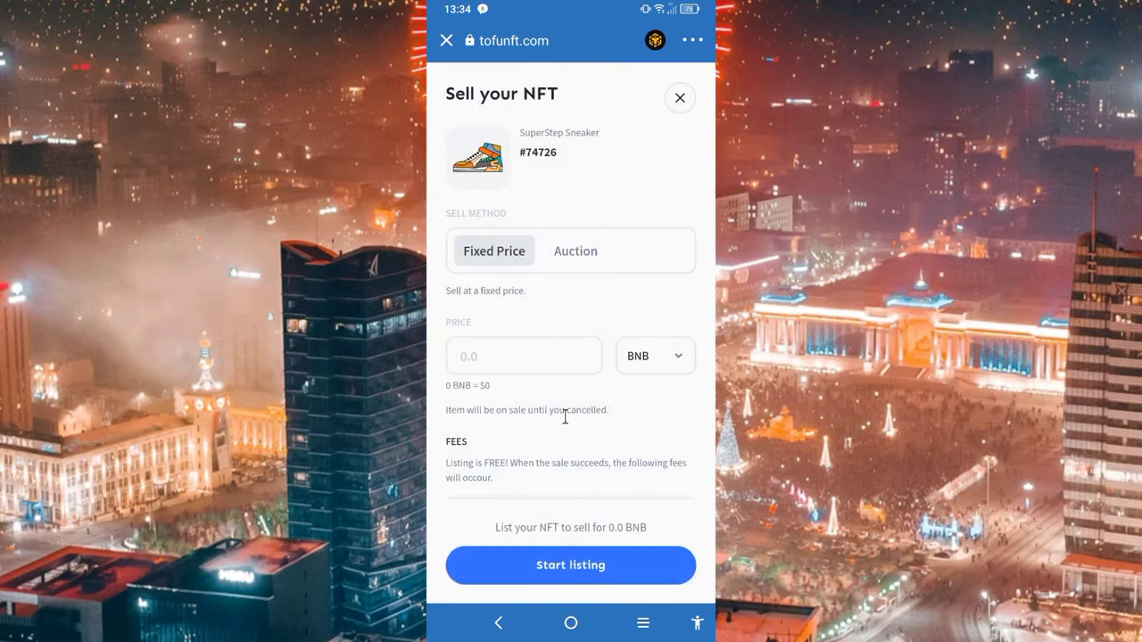
{"action": "left_click", "coordinate": [519, 359]}
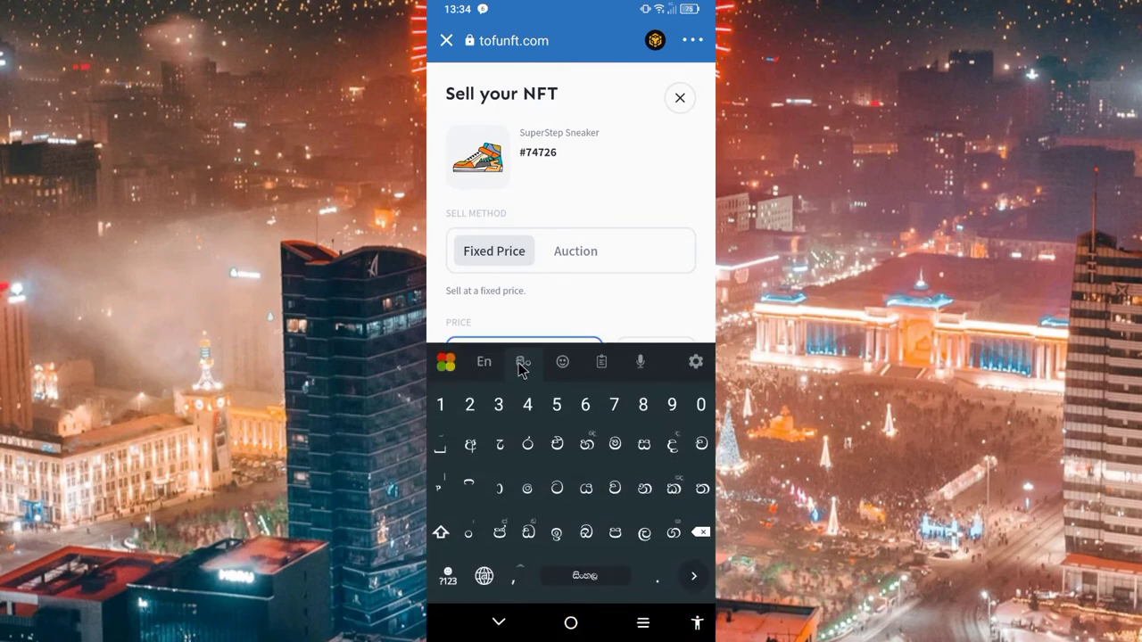
{"action": "left_click", "coordinate": [523, 365]}
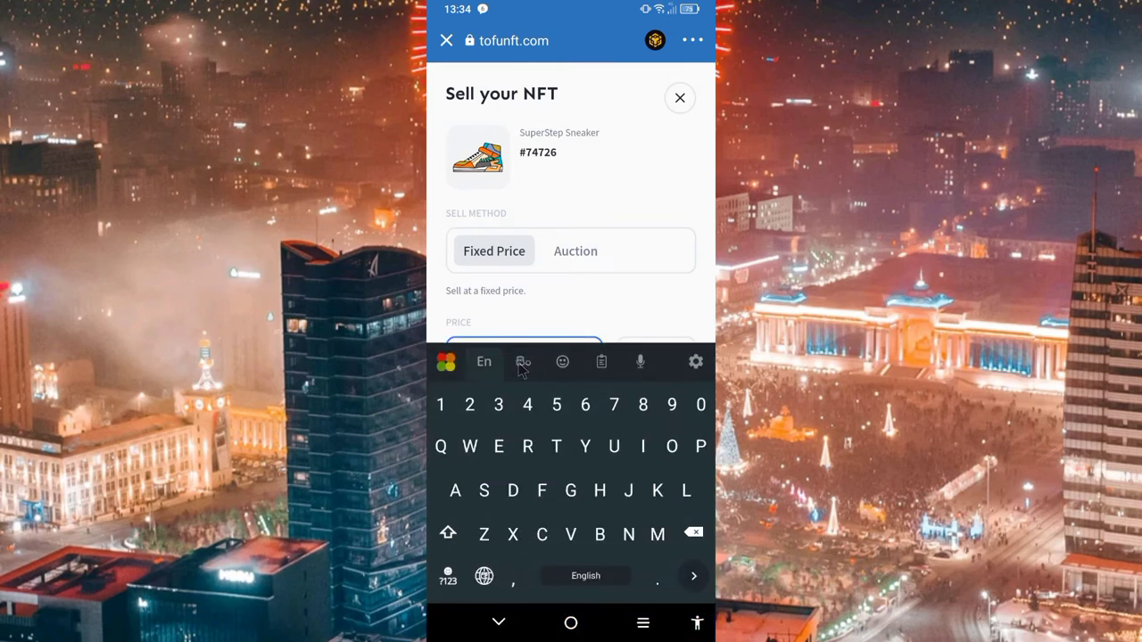
{"action": "type", "text": "2"}
{"action": "left_click", "coordinate": [499, 623]}
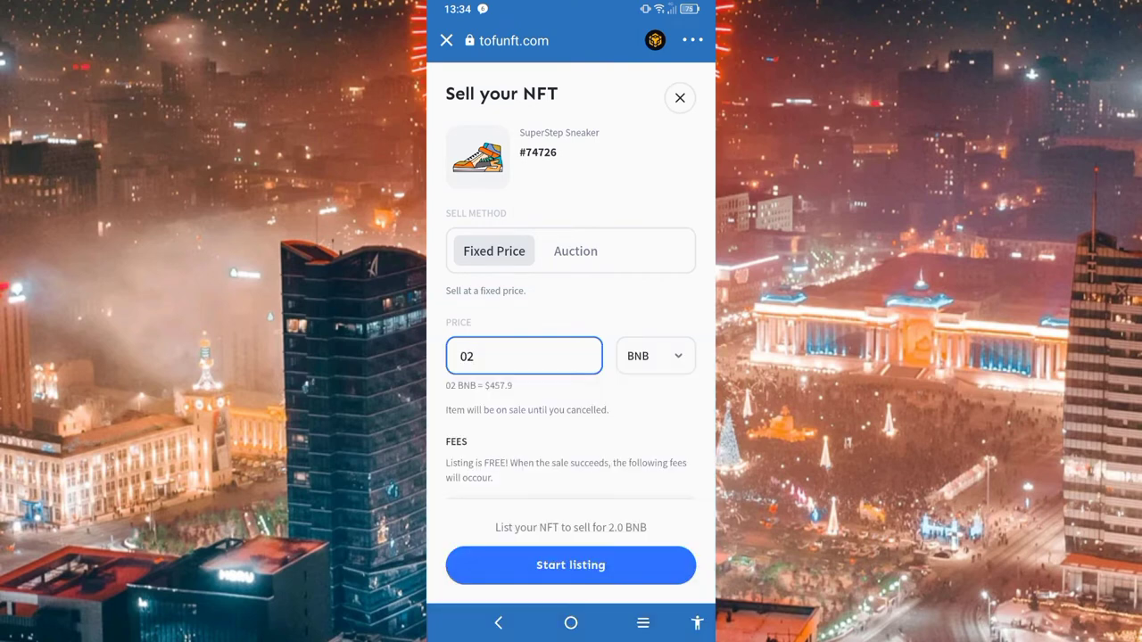
{"action": "left_click", "coordinate": [524, 356]}
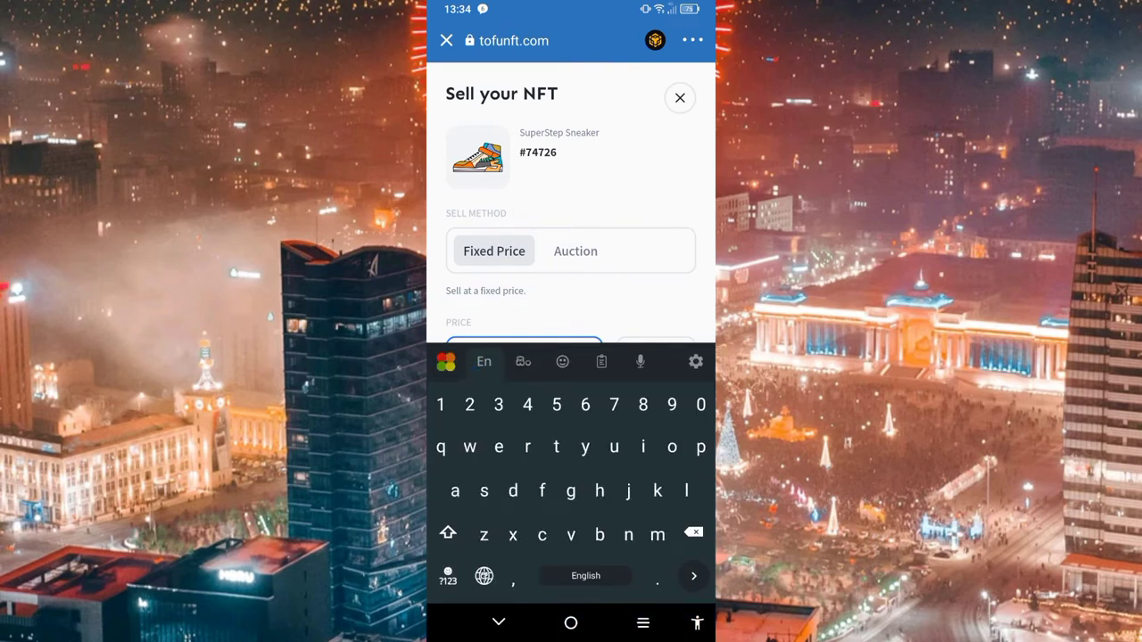
{"action": "type", "text": "2"}
{"action": "left_click", "coordinate": [499, 623]}
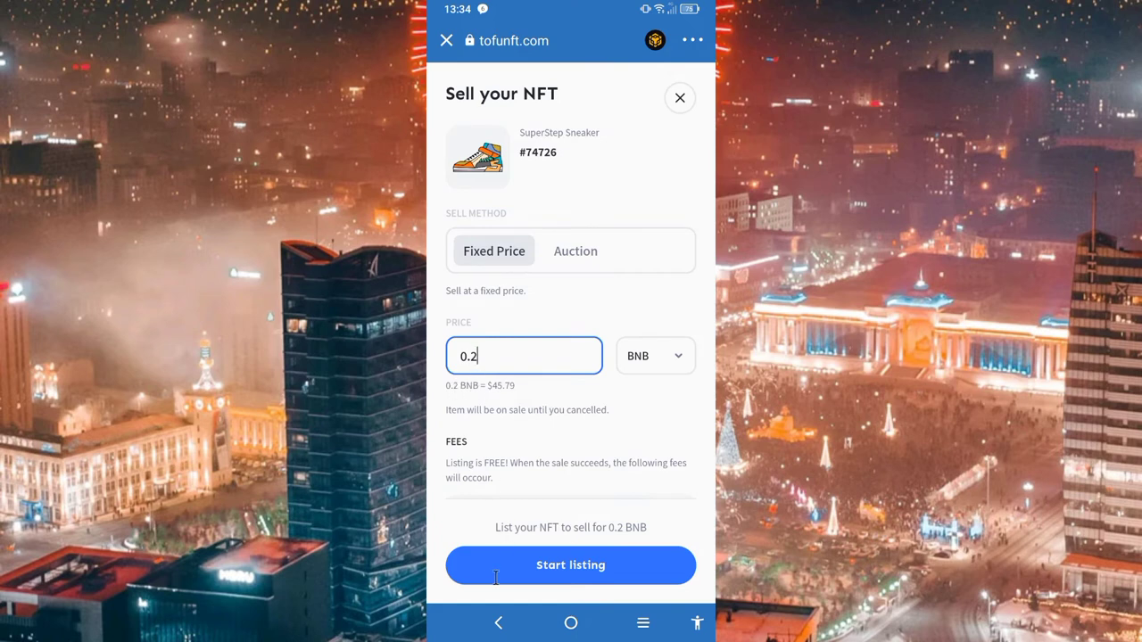
Step: Start the listing, approving the marketplace's NFT access through the smart contract call and signing the selling info request
{"action": "left_click", "coordinate": [563, 565]}
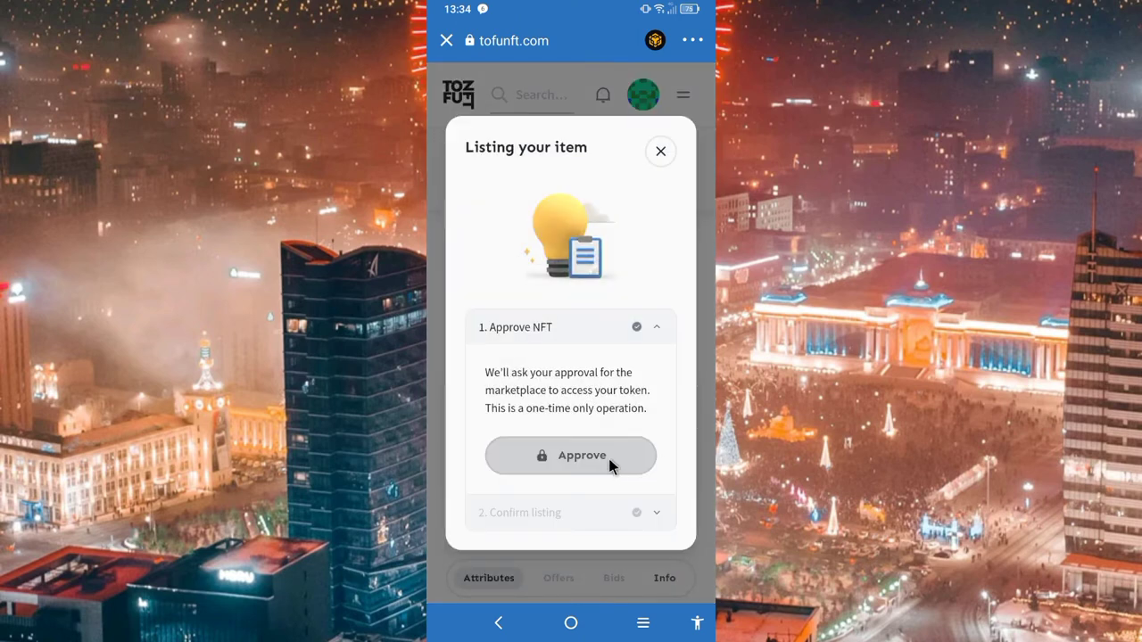
{"action": "left_click", "coordinate": [582, 456]}
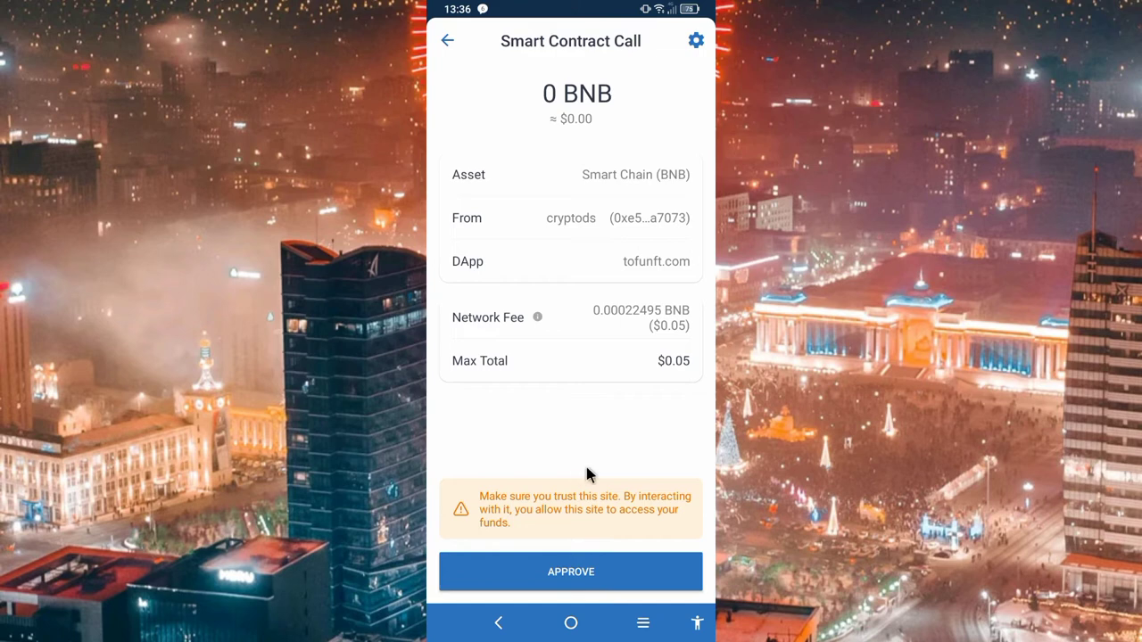
{"action": "left_click", "coordinate": [571, 572]}
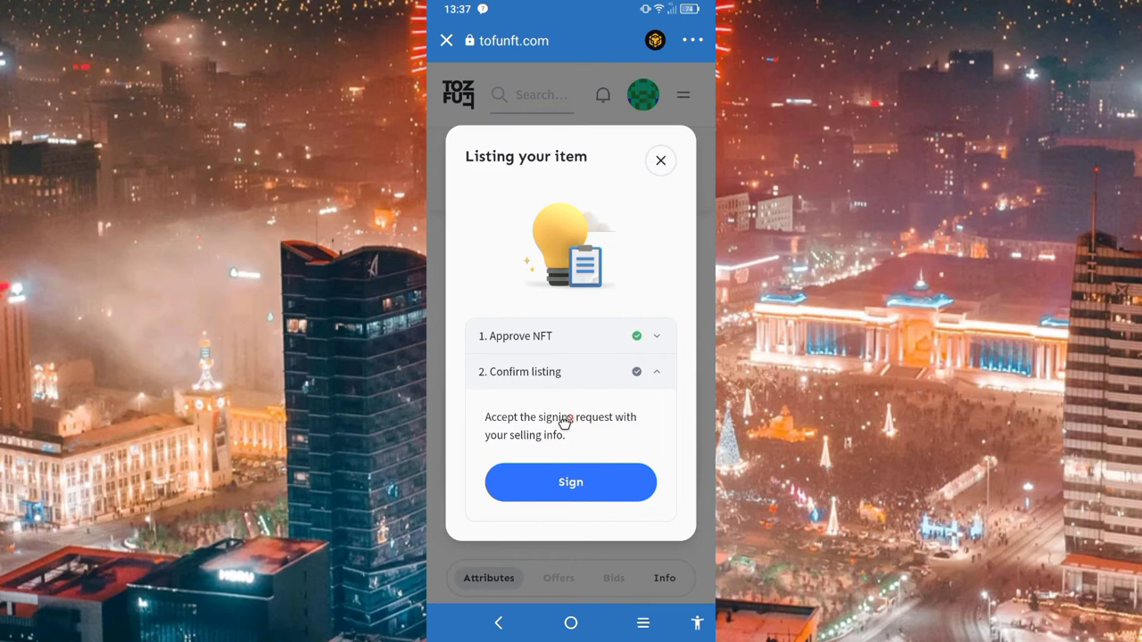
{"action": "left_click", "coordinate": [589, 481]}
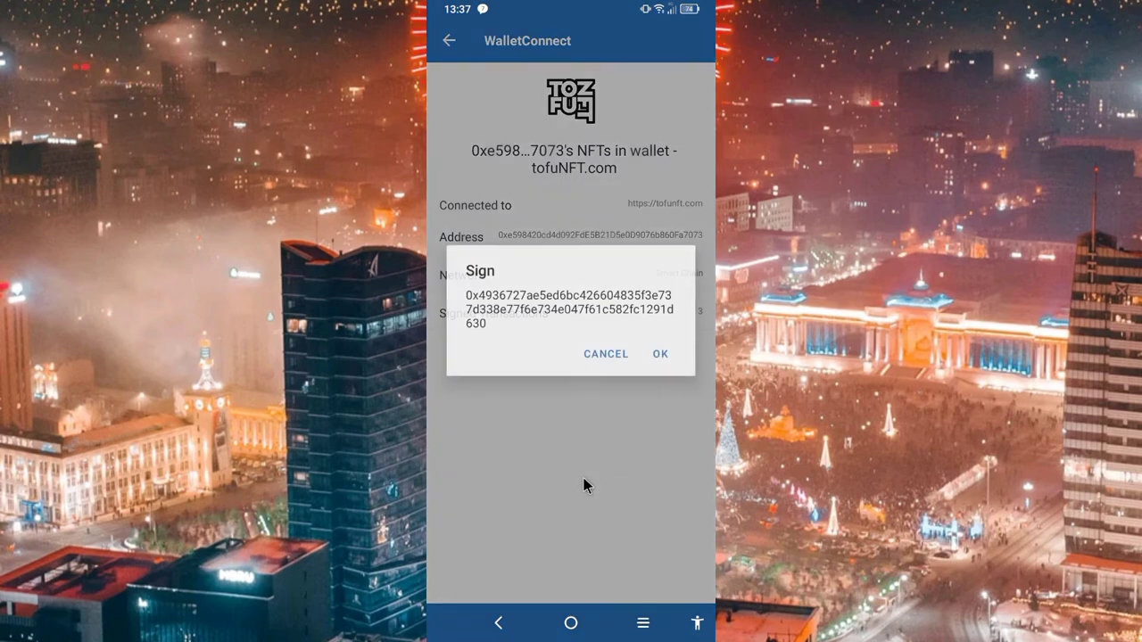
{"action": "left_click", "coordinate": [660, 354]}
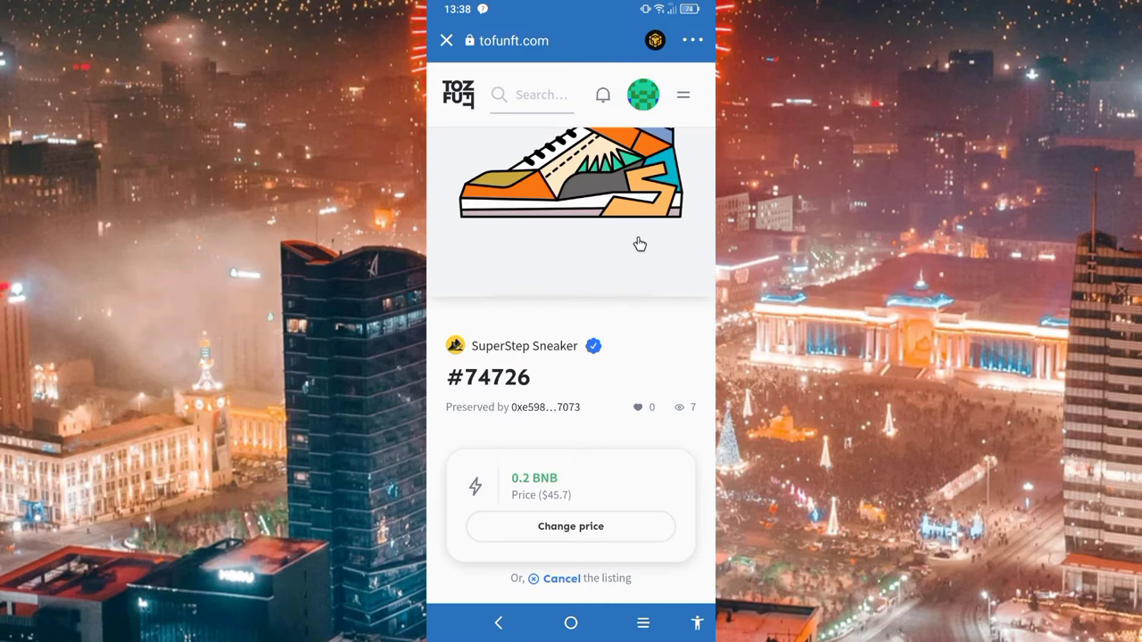
Step: Review the listed sneaker's item page, examining its price and the options to change the price or cancel the listing
{"action": "scroll", "coordinate": [656, 322], "scroll_direction": "down", "scroll_amount": 2}
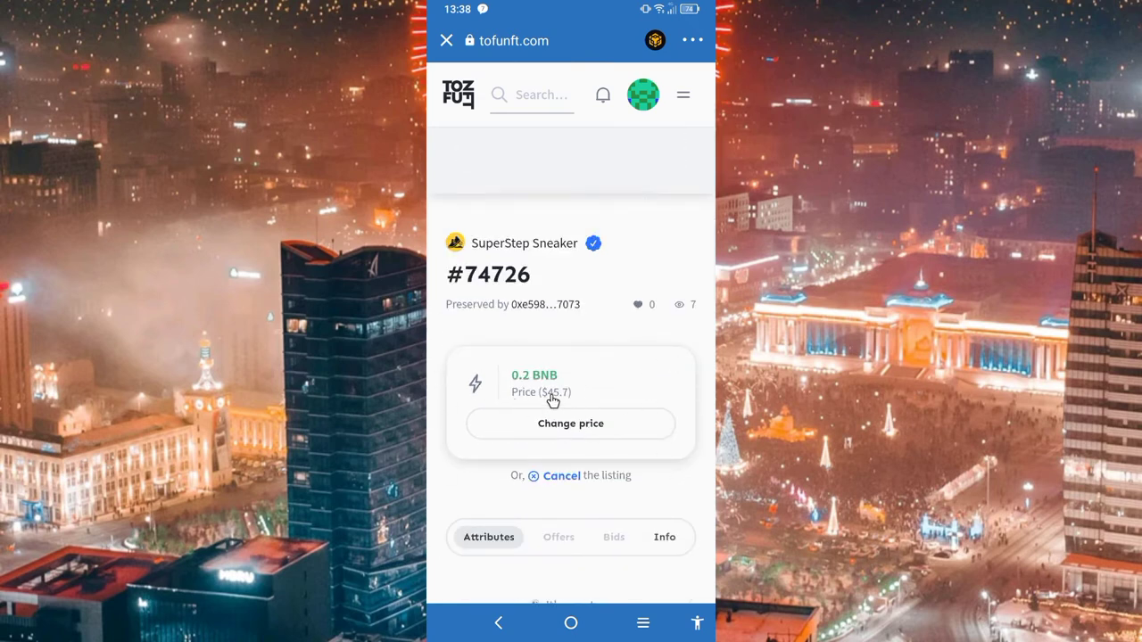
{"action": "scroll", "coordinate": [549, 317], "scroll_direction": "up", "scroll_amount": 3}
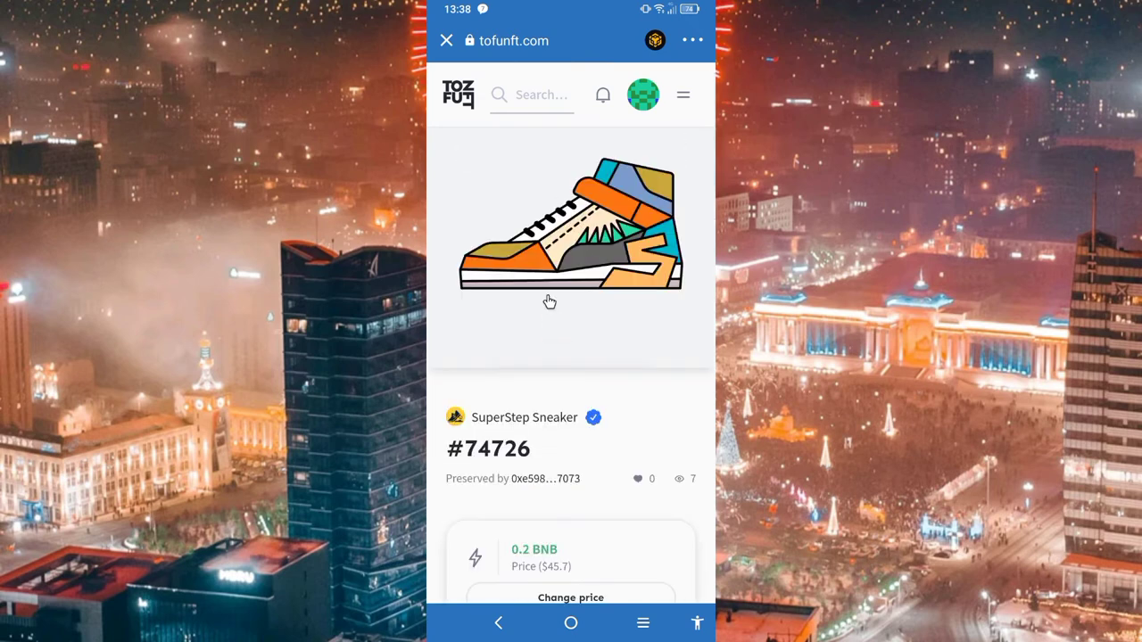
{"action": "scroll", "coordinate": [548, 301], "scroll_direction": "down", "scroll_amount": 1}
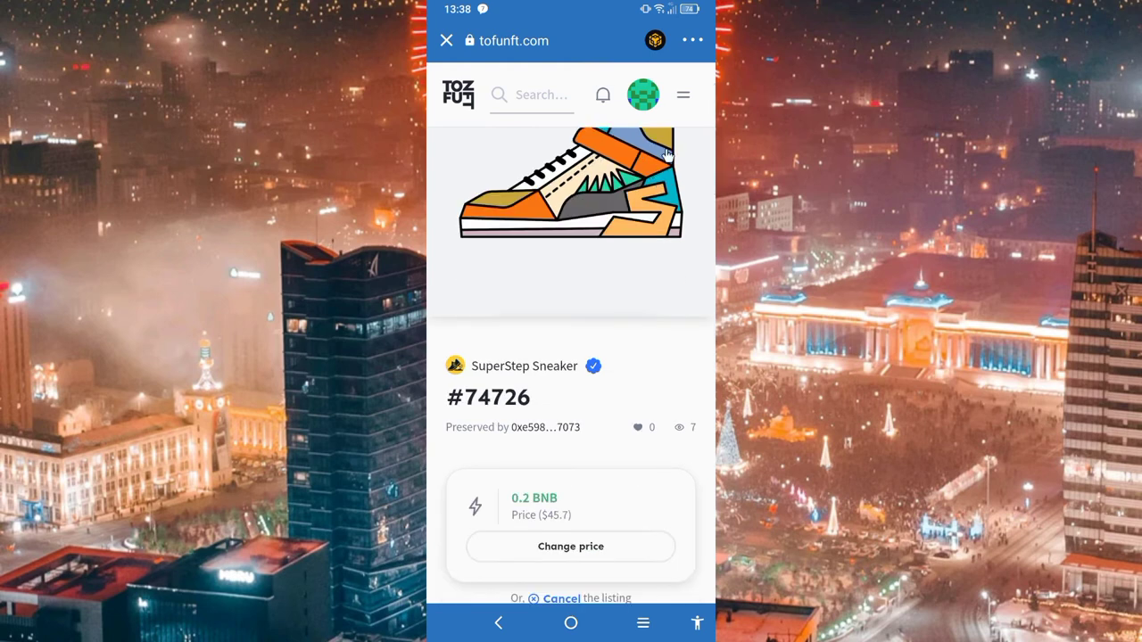
{"action": "scroll", "coordinate": [666, 265], "scroll_direction": "down", "scroll_amount": 2}
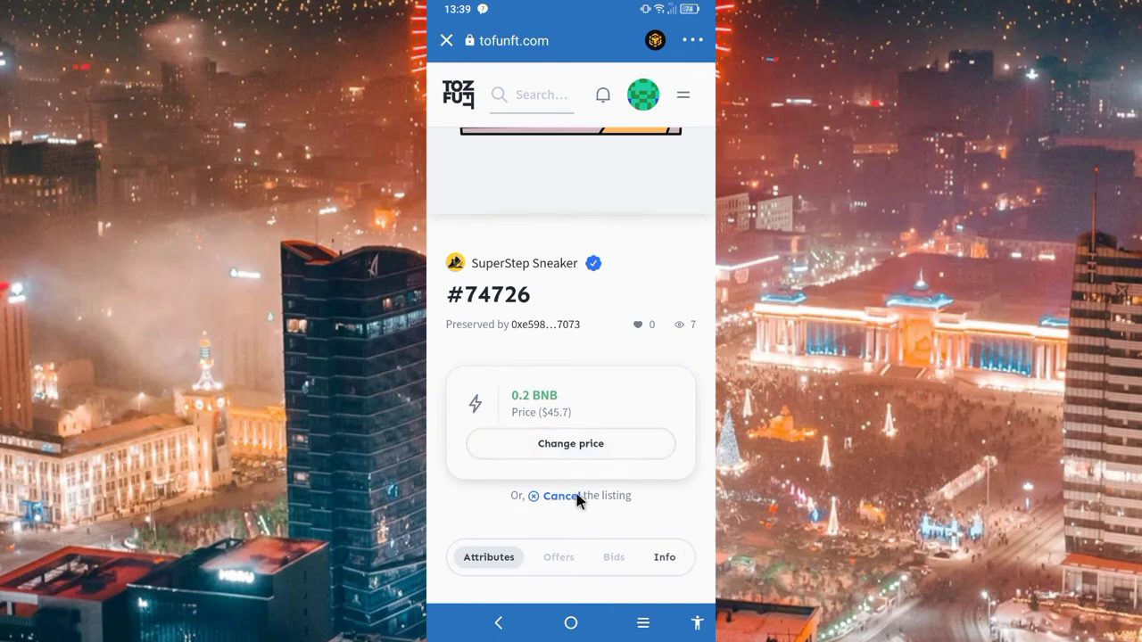
{"action": "scroll", "coordinate": [598, 482], "scroll_direction": "down", "scroll_amount": 3}
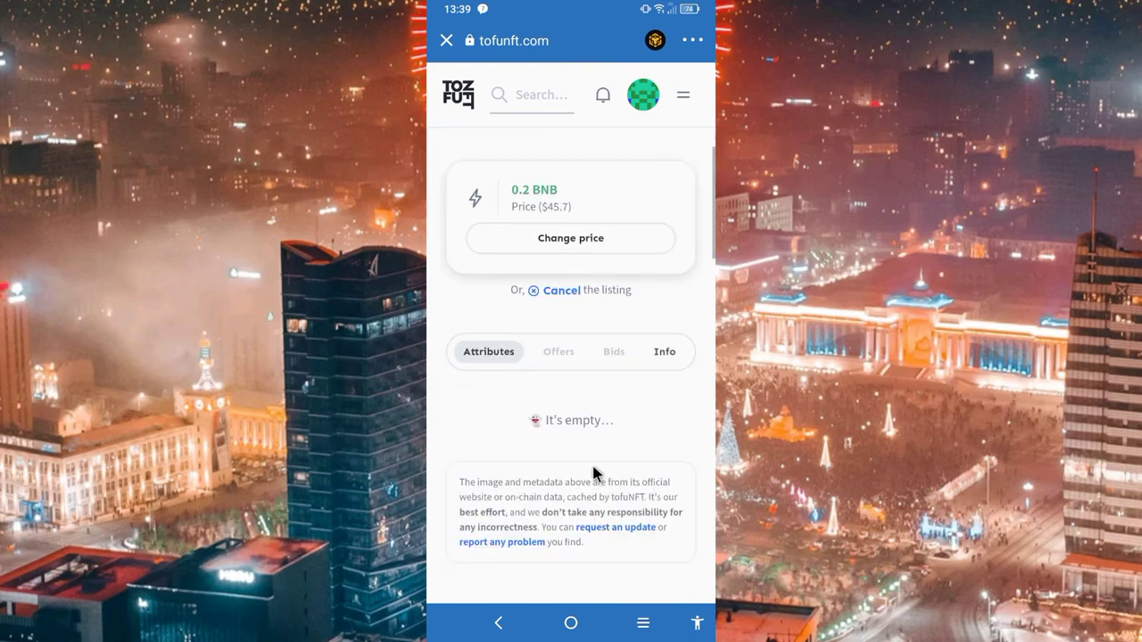
{"action": "scroll", "coordinate": [582, 408], "scroll_direction": "up", "scroll_amount": 3}
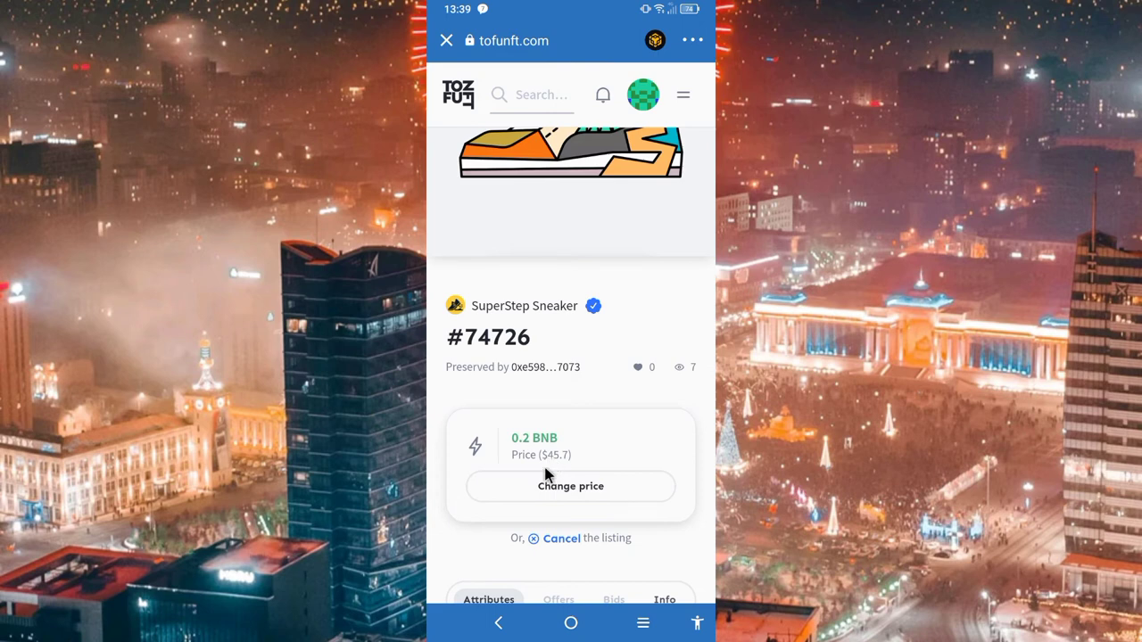
{"action": "scroll", "coordinate": [473, 384], "scroll_direction": "up", "scroll_amount": 2}
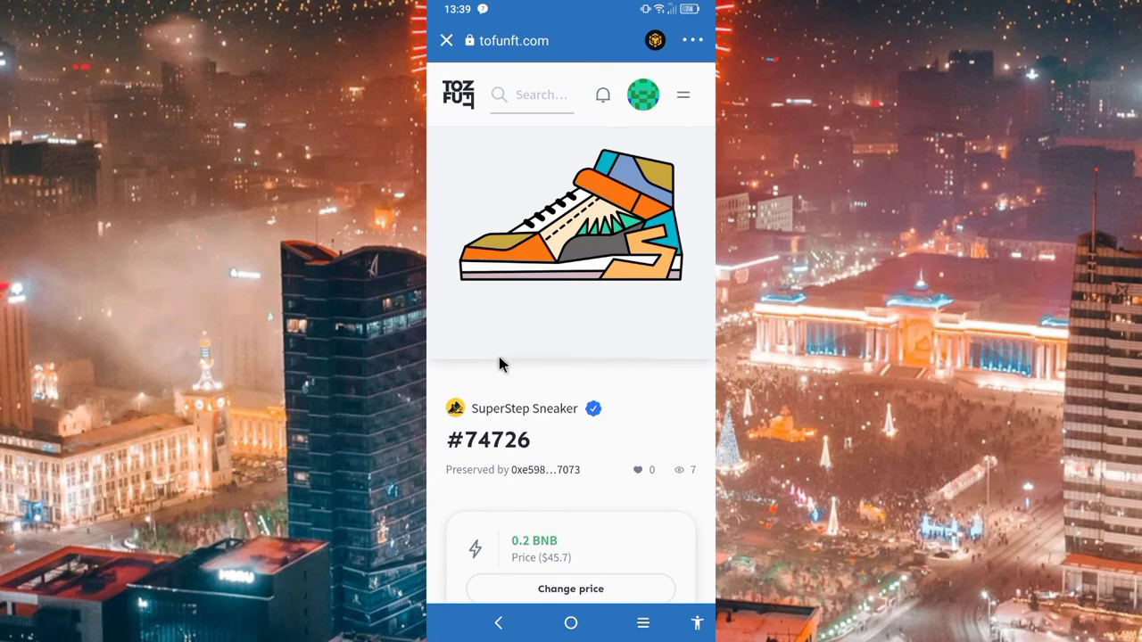
Step: Look through the sneaker's activity history and its filter options, keeping the filter on All, and recheck the listing price
{"action": "scroll", "coordinate": [591, 265], "scroll_direction": "down", "scroll_amount": 3}
{"action": "scroll", "coordinate": [591, 258], "scroll_direction": "down", "scroll_amount": 5}
{"action": "scroll", "coordinate": [527, 339], "scroll_direction": "up", "scroll_amount": 1}
{"action": "scroll", "coordinate": [529, 339], "scroll_direction": "down", "scroll_amount": 10}
{"action": "scroll", "coordinate": [529, 334], "scroll_direction": "up", "scroll_amount": 15}
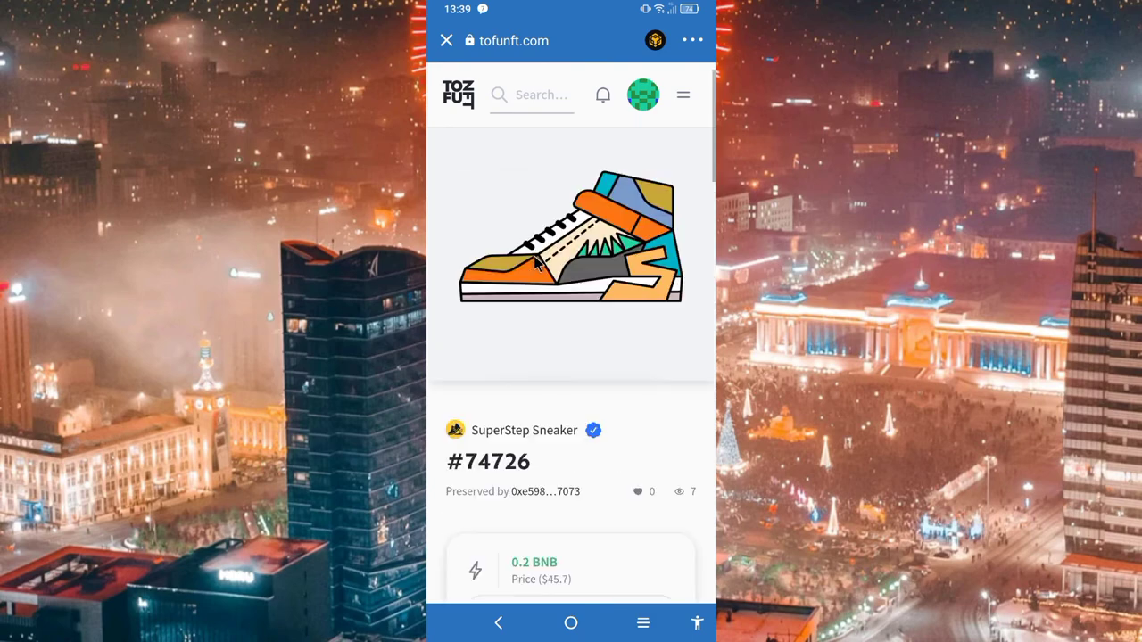
{"action": "scroll", "coordinate": [539, 264], "scroll_direction": "down", "scroll_amount": 1}
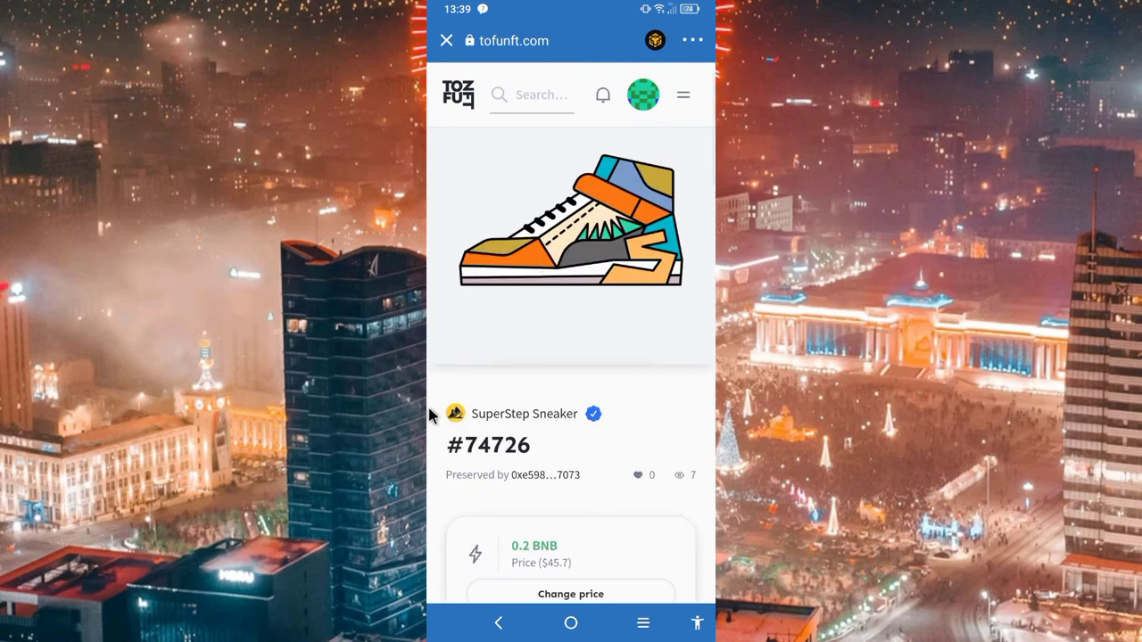
{"action": "scroll", "coordinate": [515, 395], "scroll_direction": "down", "scroll_amount": 3}
{"action": "scroll", "coordinate": [548, 372], "scroll_direction": "down", "scroll_amount": 5}
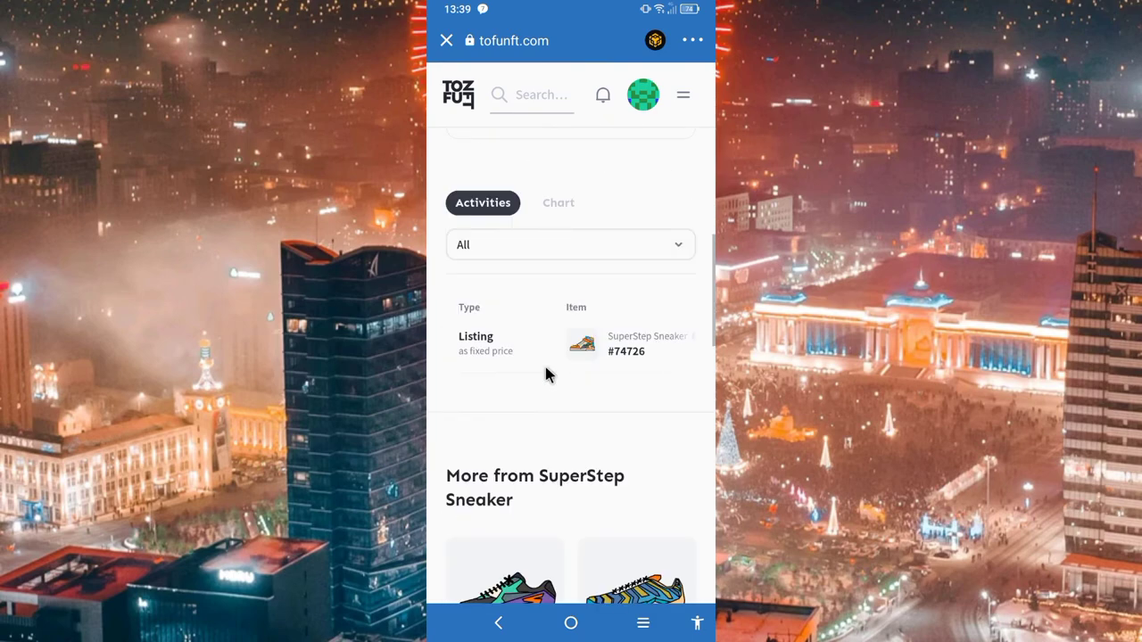
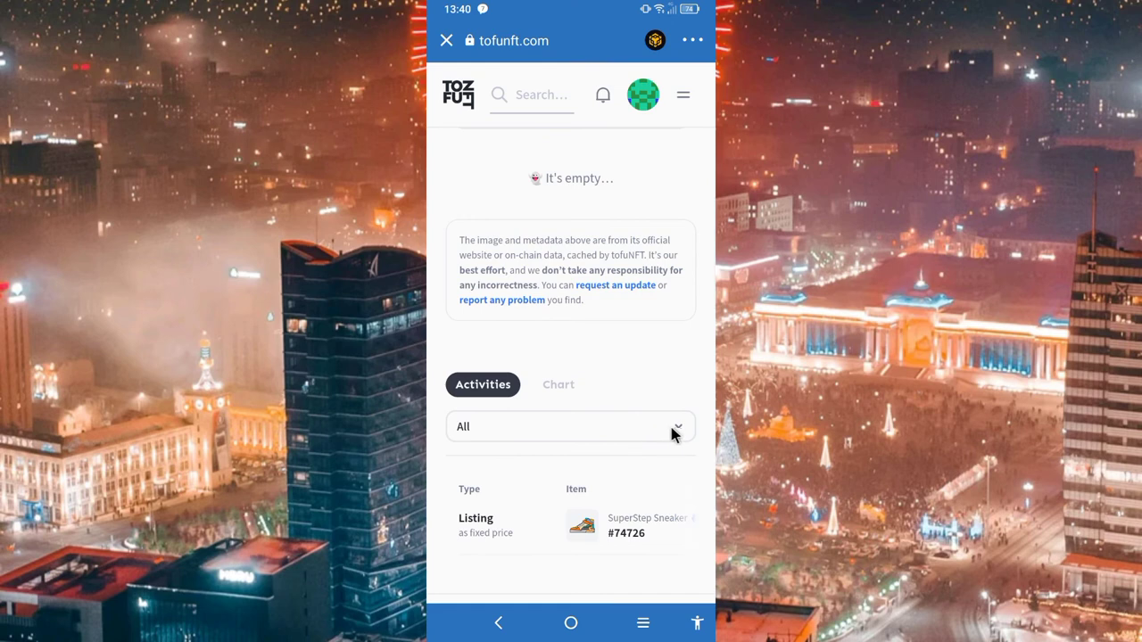
{"action": "left_click", "coordinate": [675, 429]}
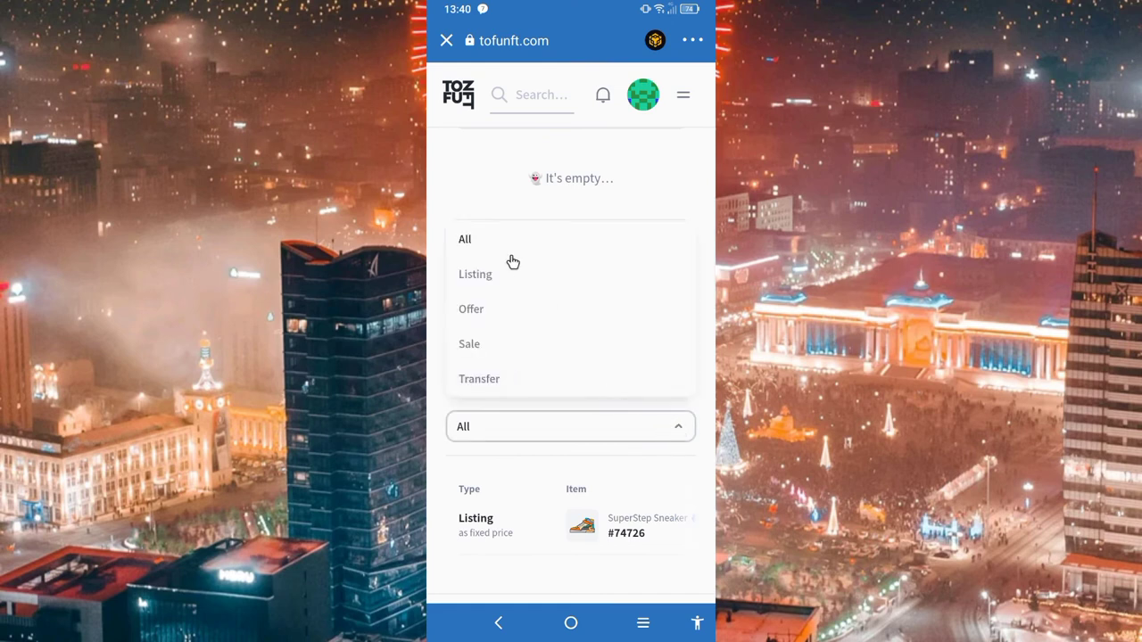
{"action": "left_click", "coordinate": [483, 241]}
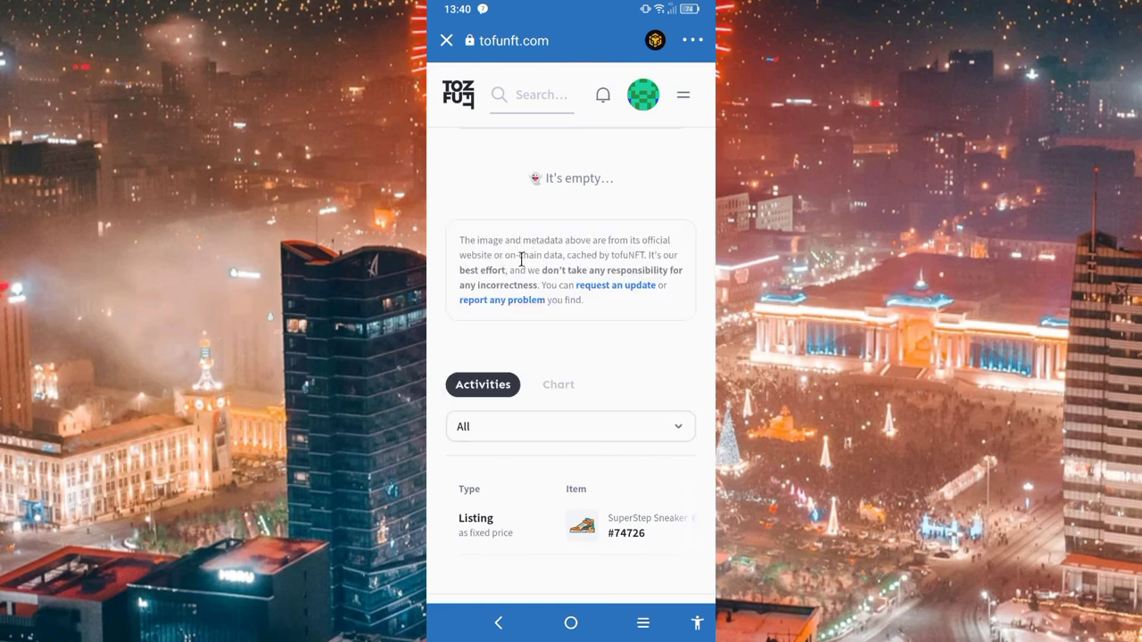
{"action": "scroll", "coordinate": [521, 258], "scroll_direction": "up", "scroll_amount": 4}
{"action": "scroll", "coordinate": [523, 263], "scroll_direction": "up", "scroll_amount": 2}
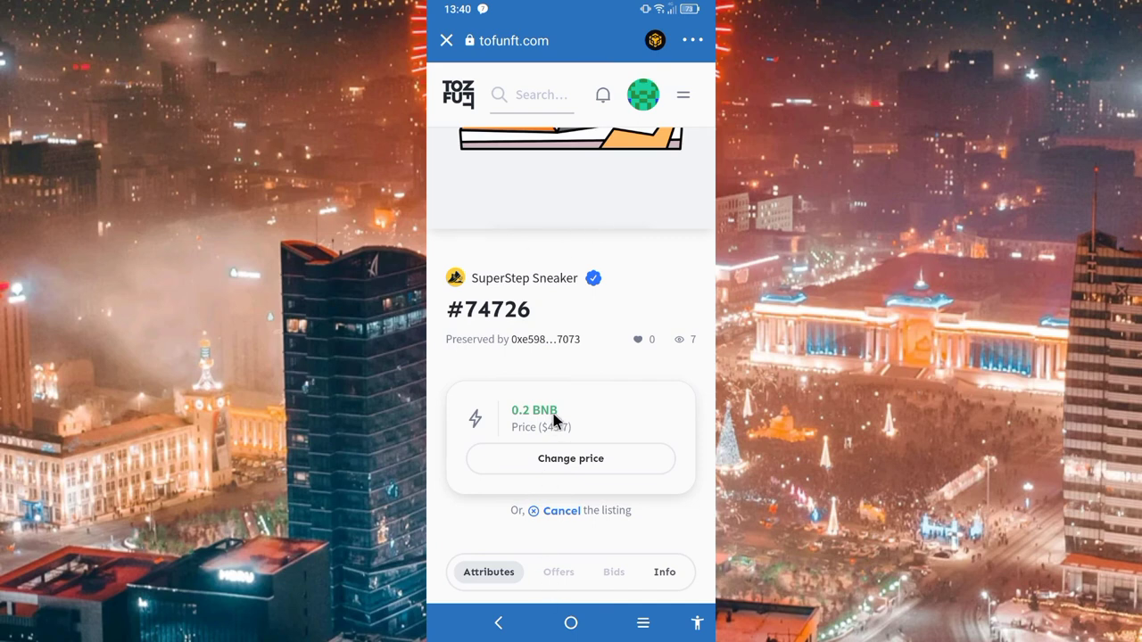
{"action": "scroll", "coordinate": [554, 419], "scroll_direction": "down", "scroll_amount": 1}
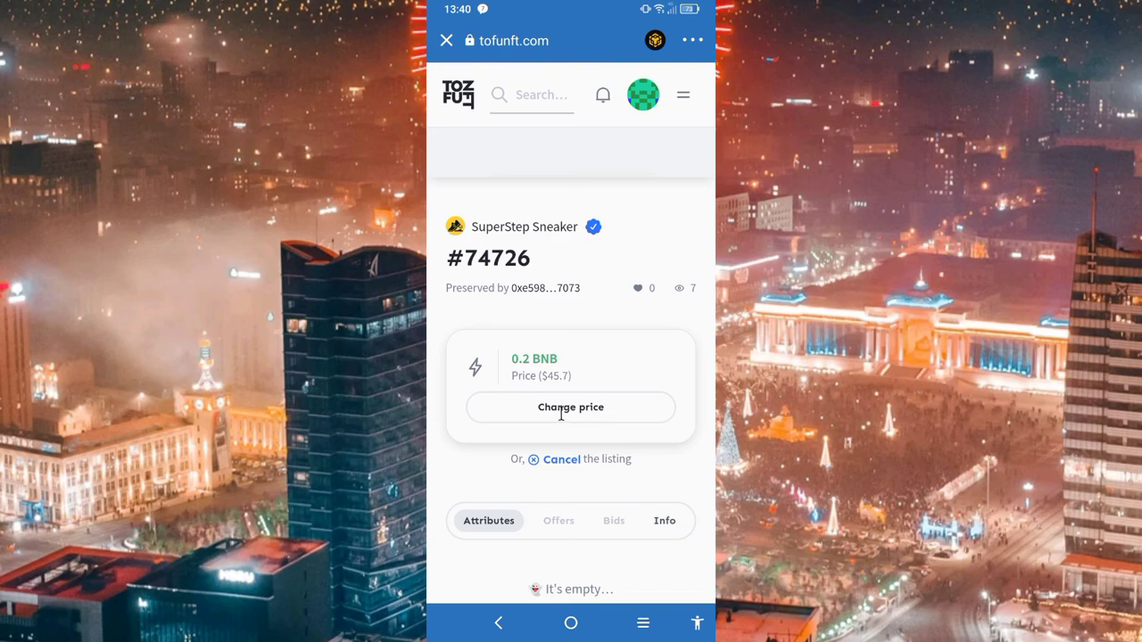
{"action": "scroll", "coordinate": [561, 442], "scroll_direction": "up", "scroll_amount": 5}
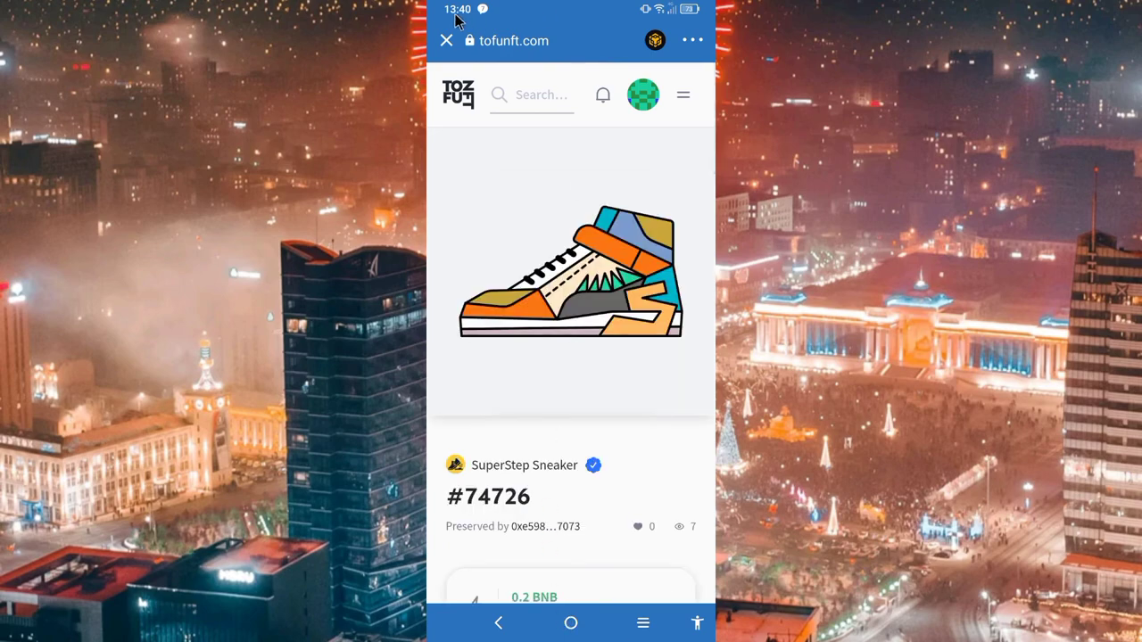
Step: Leave tofuNFT, open Smart Chain (BNB) from the wallet's tokens, and look through its balance and transaction history
{"action": "left_click", "coordinate": [446, 40]}
{"action": "left_click", "coordinate": [473, 589]}
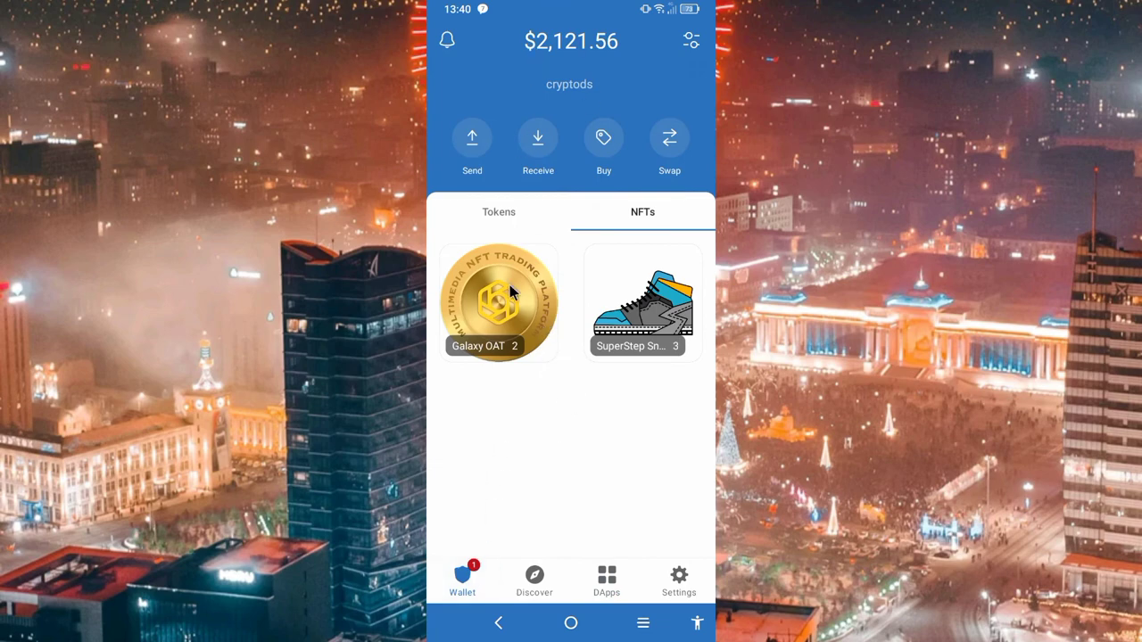
{"action": "left_click", "coordinate": [505, 217]}
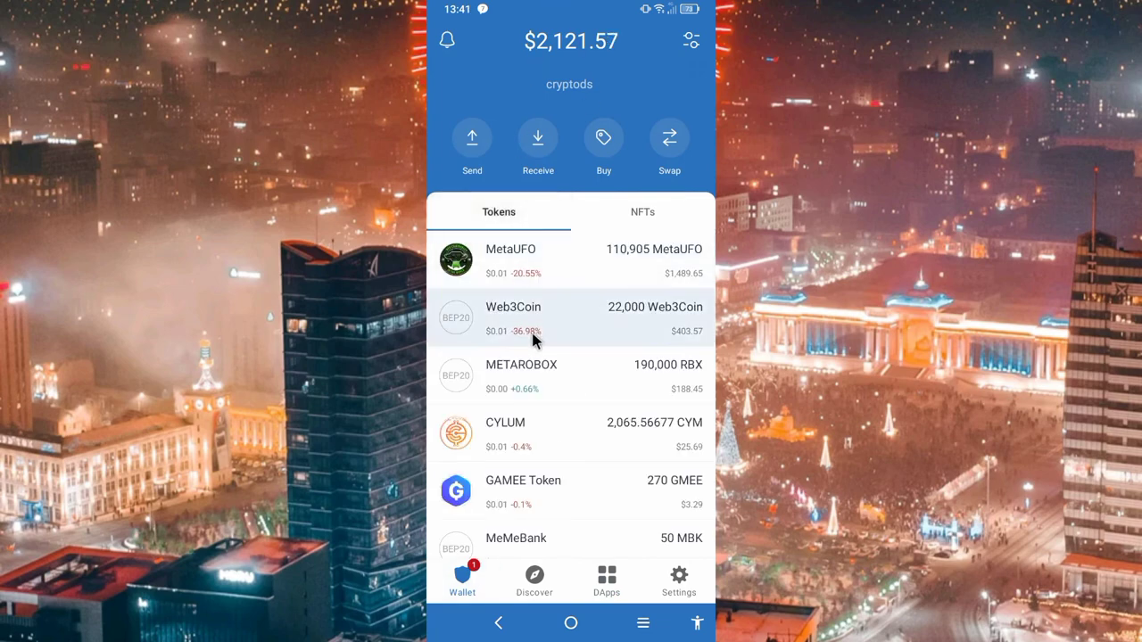
{"action": "scroll", "coordinate": [531, 329], "scroll_direction": "down", "scroll_amount": 5}
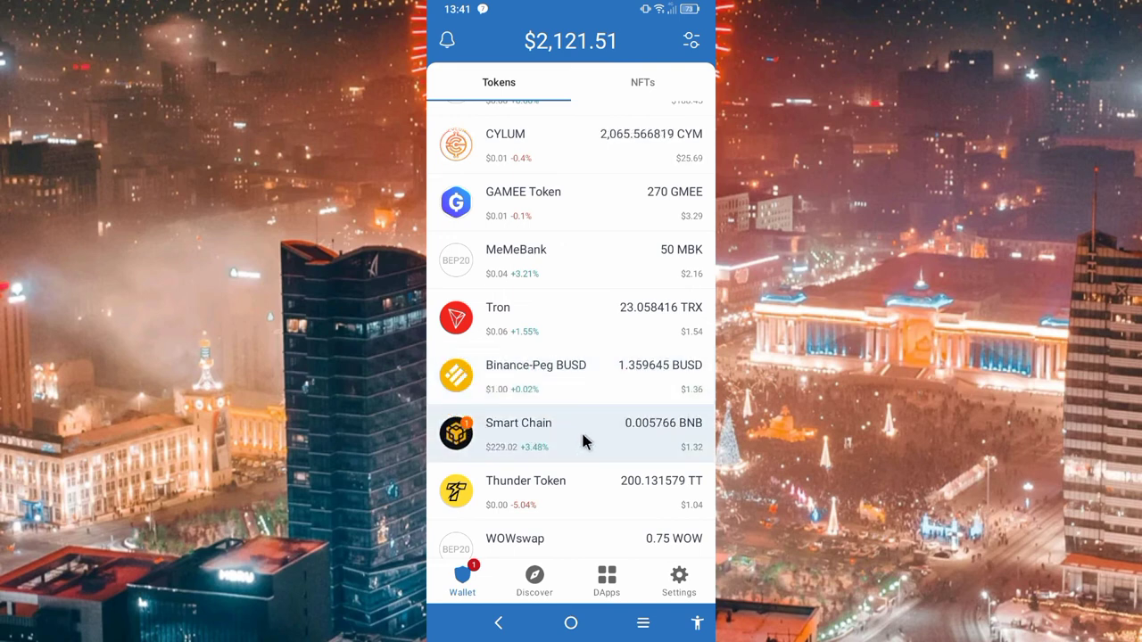
{"action": "left_click", "coordinate": [520, 426]}
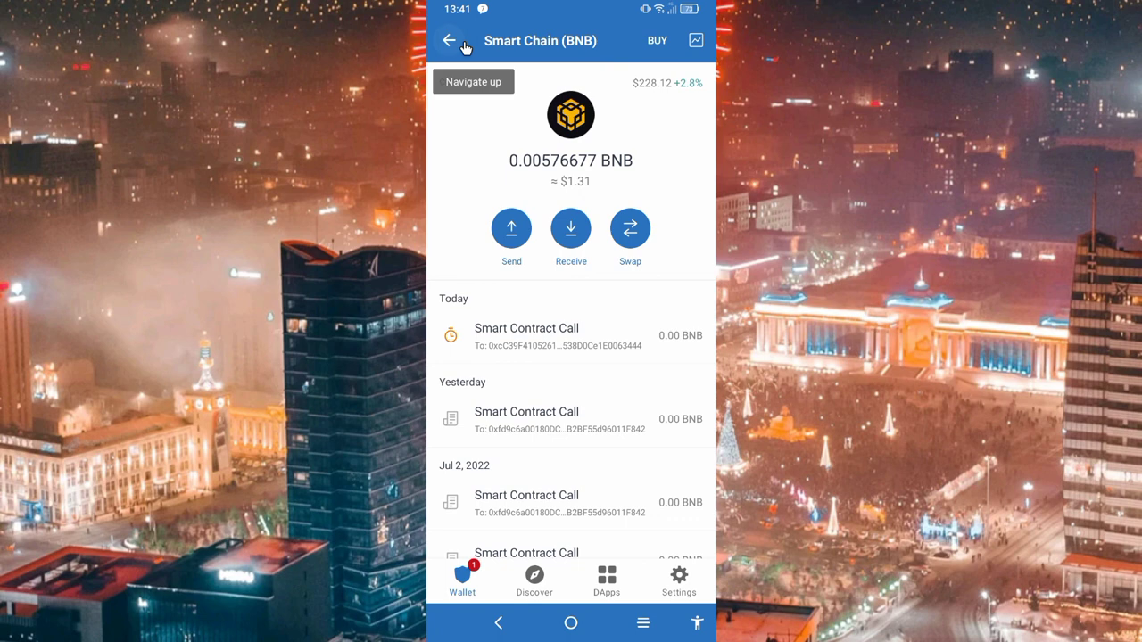
{"action": "scroll", "coordinate": [647, 273], "scroll_direction": "down", "scroll_amount": 5}
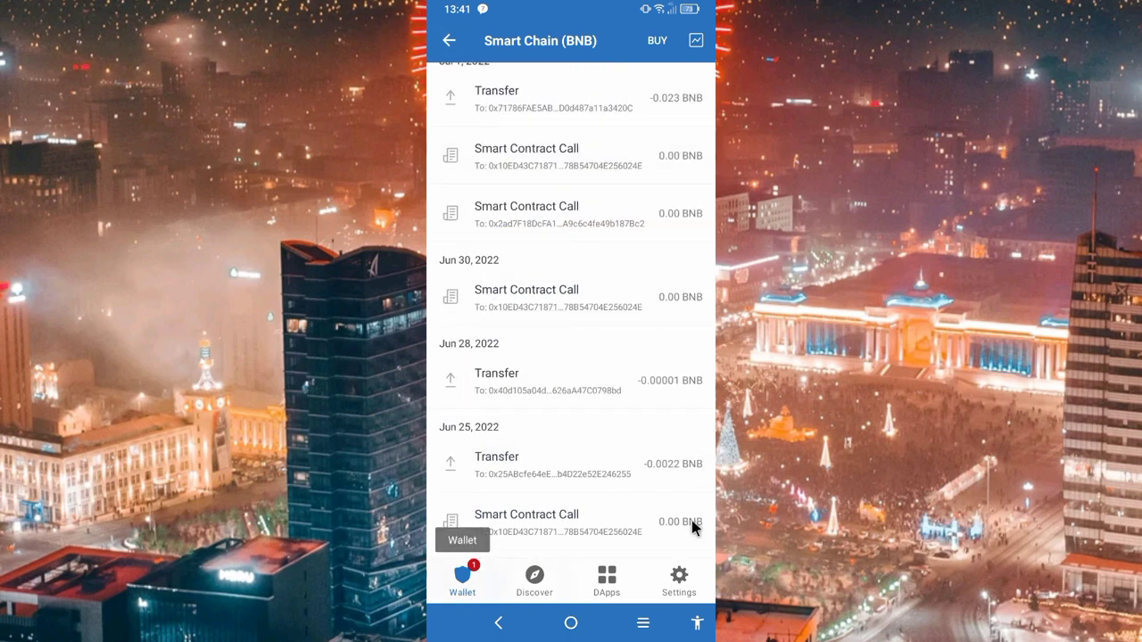
{"action": "scroll", "coordinate": [688, 183], "scroll_direction": "up", "scroll_amount": 5}
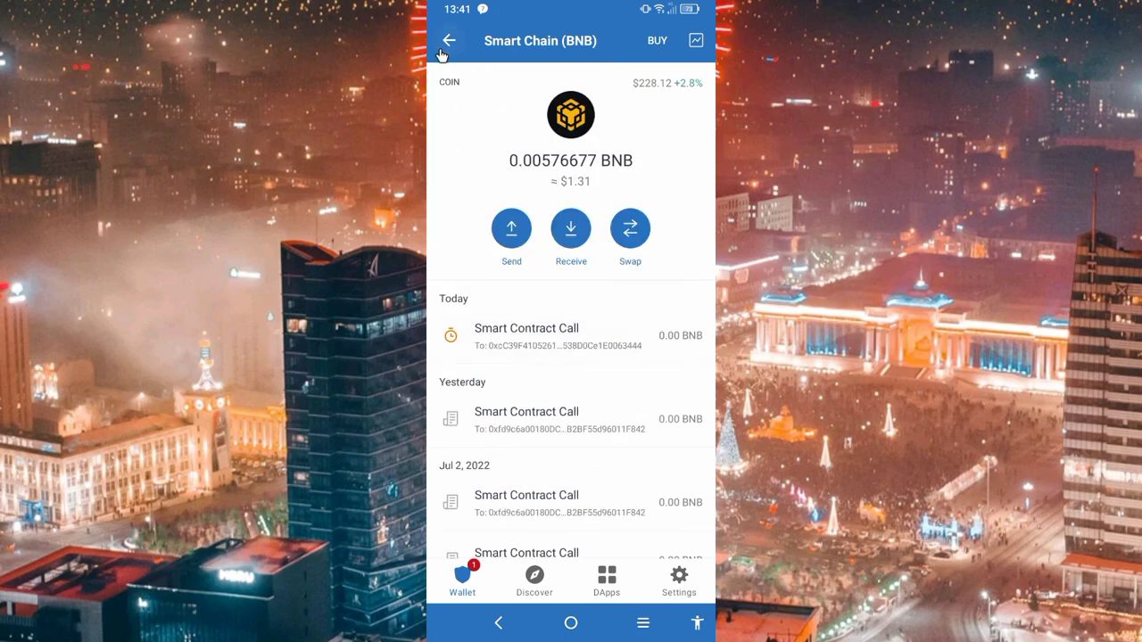